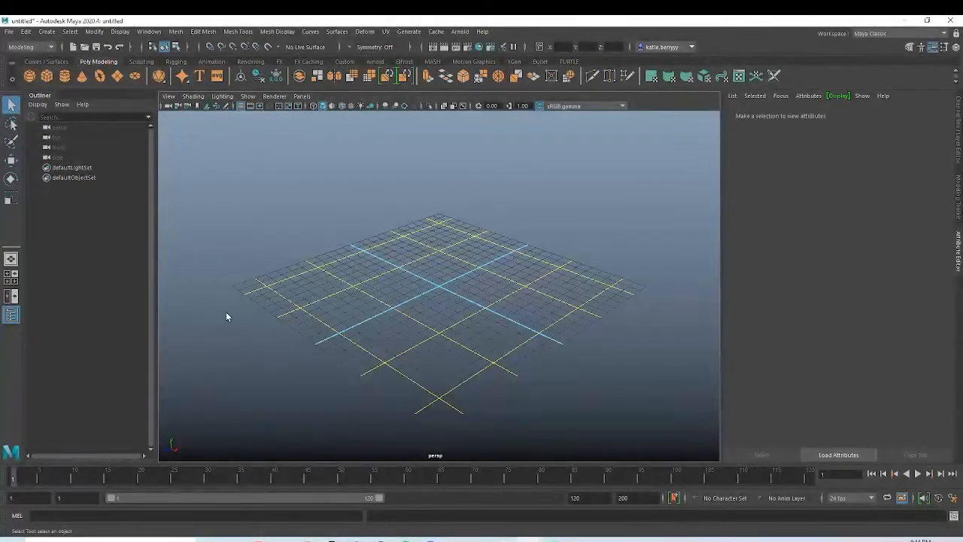
Step: Import the red Ring Pop reference picture from the Downloads folder as an image plane in the front view
{"action": "key", "text": "space"}
{"action": "key", "text": "space"}
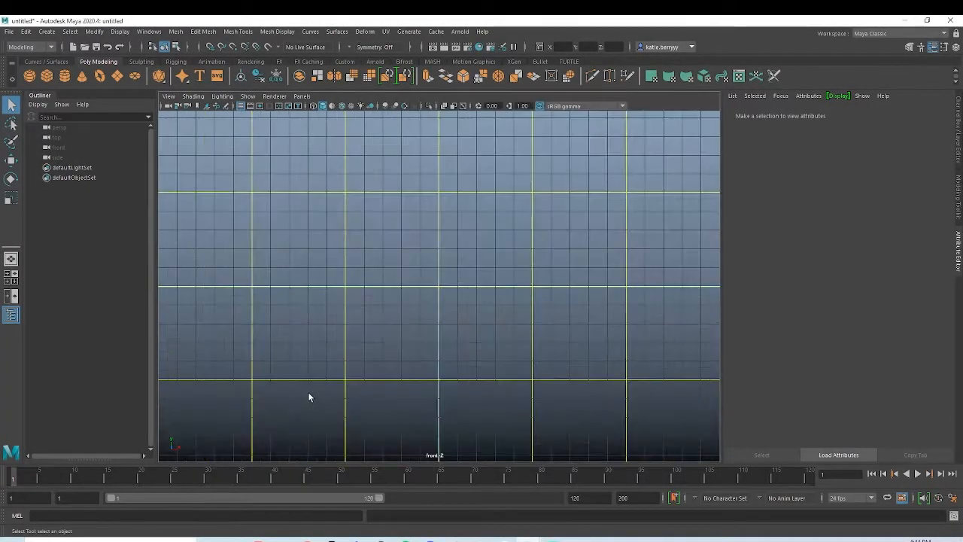
{"action": "left_click", "coordinate": [169, 96]}
{"action": "left_click", "coordinate": [210, 321]}
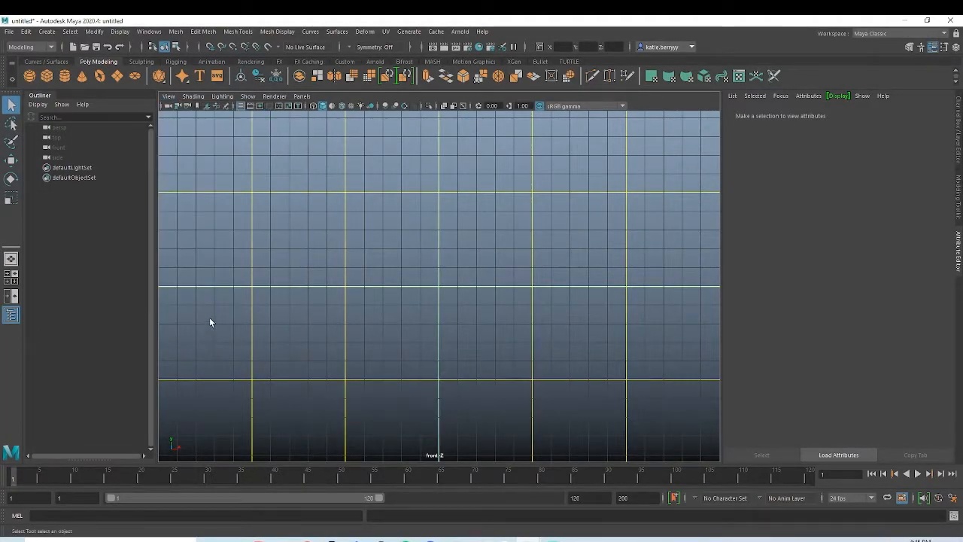
{"action": "left_click", "coordinate": [168, 96]}
{"action": "mouse_move", "coordinate": [226, 319]}
{"action": "left_click", "coordinate": [335, 328]}
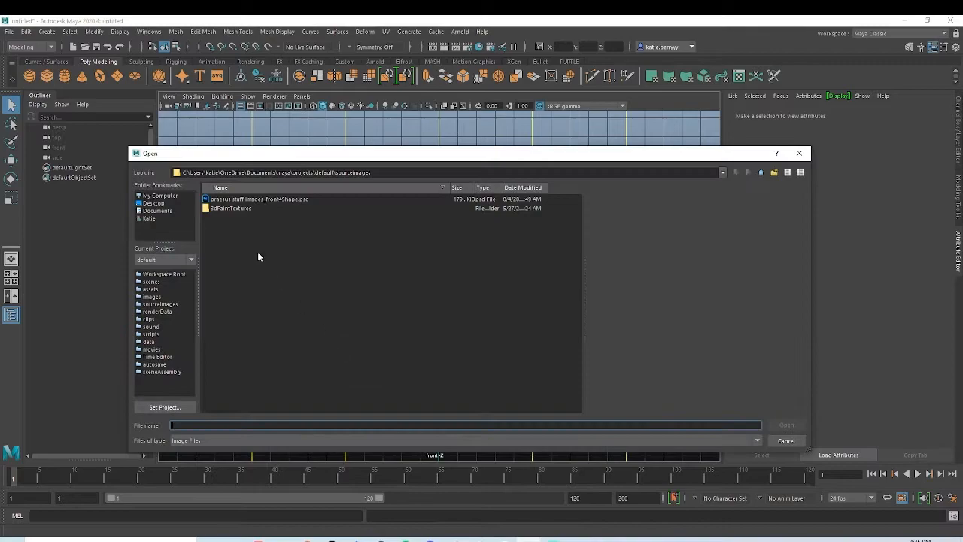
{"action": "left_click", "coordinate": [167, 218]}
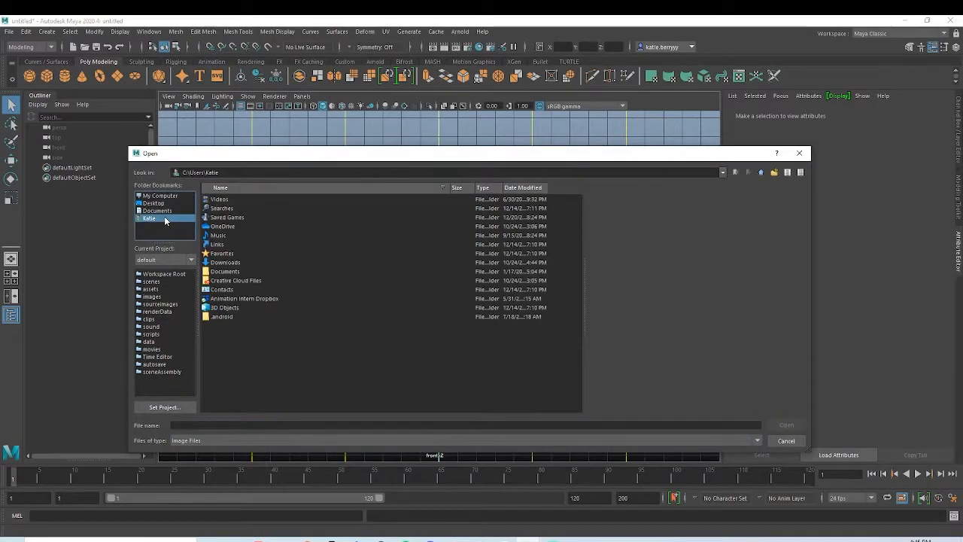
{"action": "double_click", "coordinate": [241, 272]}
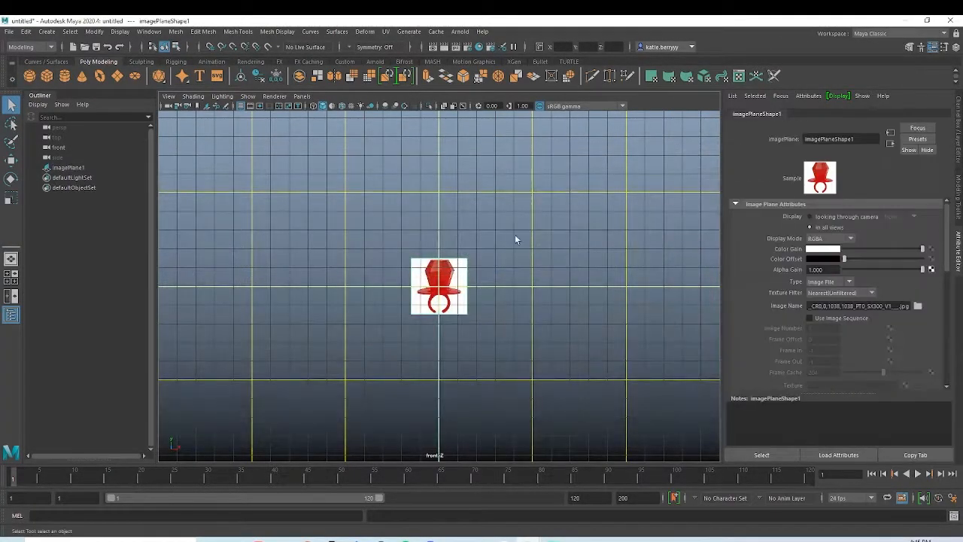
Step: Scale the reference image plane uniformly to about 4.07 and display it only when looking through the front camera
{"action": "left_click", "coordinate": [470, 287]}
{"action": "key", "text": "r"}
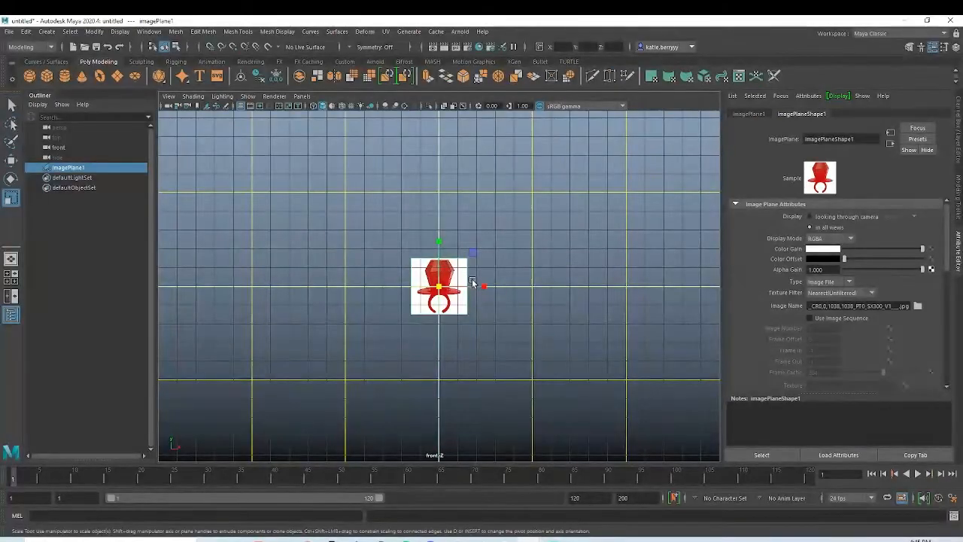
{"action": "left_click_drag", "start_coordinate": [438, 286], "coordinate": [555, 232]}
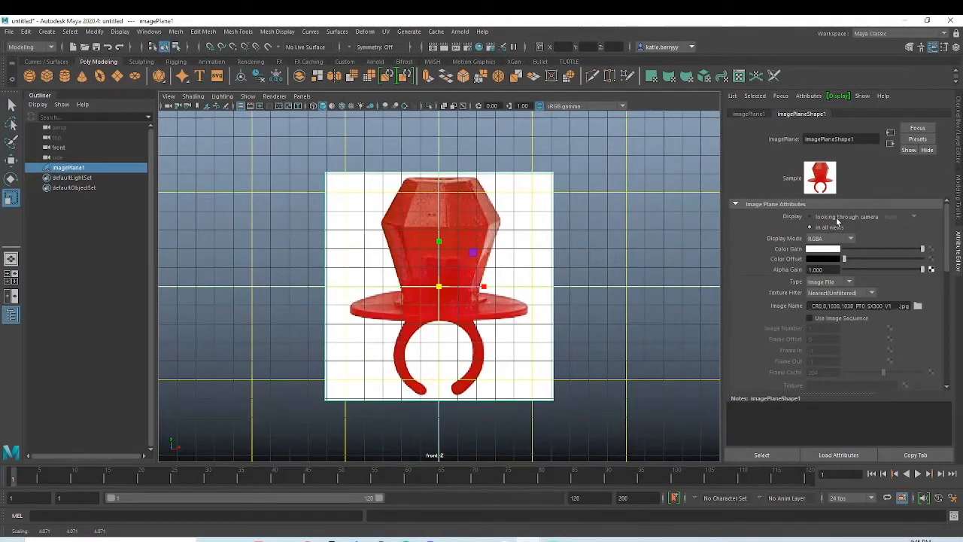
{"action": "left_click", "coordinate": [836, 216]}
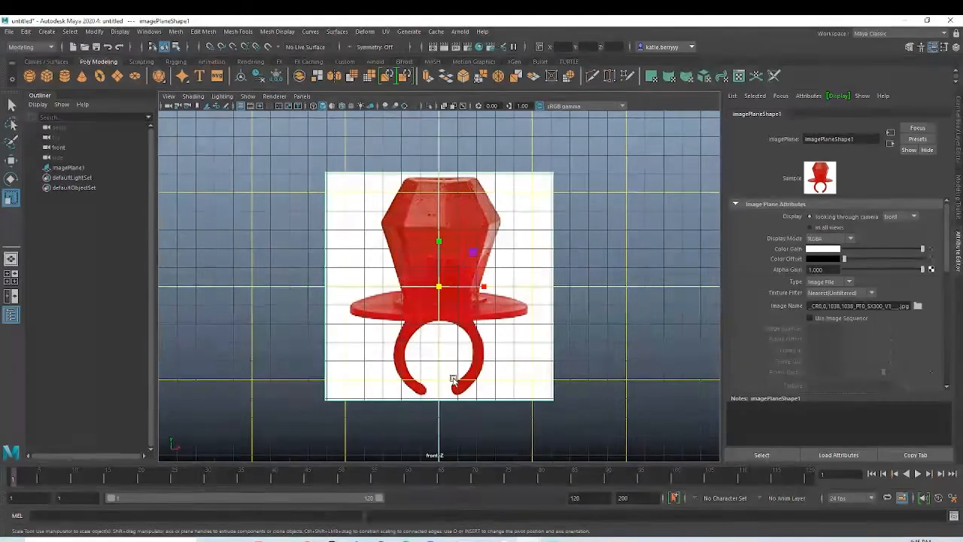
Step: Create a polygon torus and set its X rotation to 90 so it faces the front view
{"action": "left_click", "coordinate": [99, 75]}
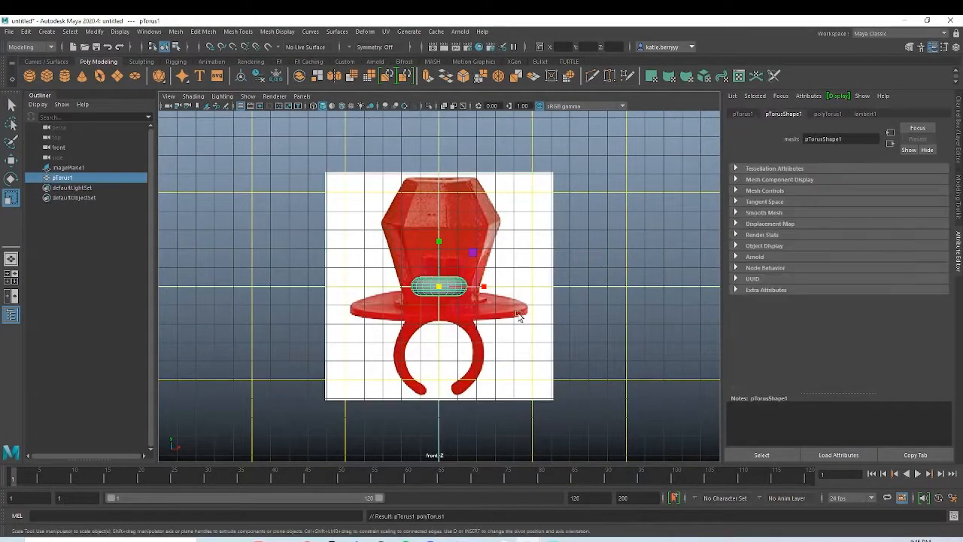
{"action": "left_click", "coordinate": [743, 114]}
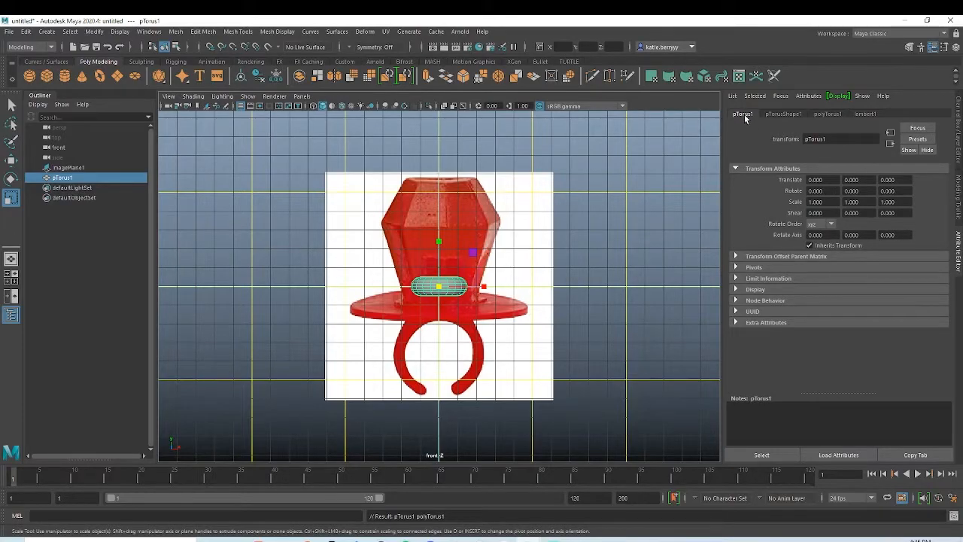
{"action": "left_click_drag", "start_coordinate": [828, 191], "coordinate": [803, 189]}
{"action": "type", "text": "90"}
{"action": "key", "text": "Return"}
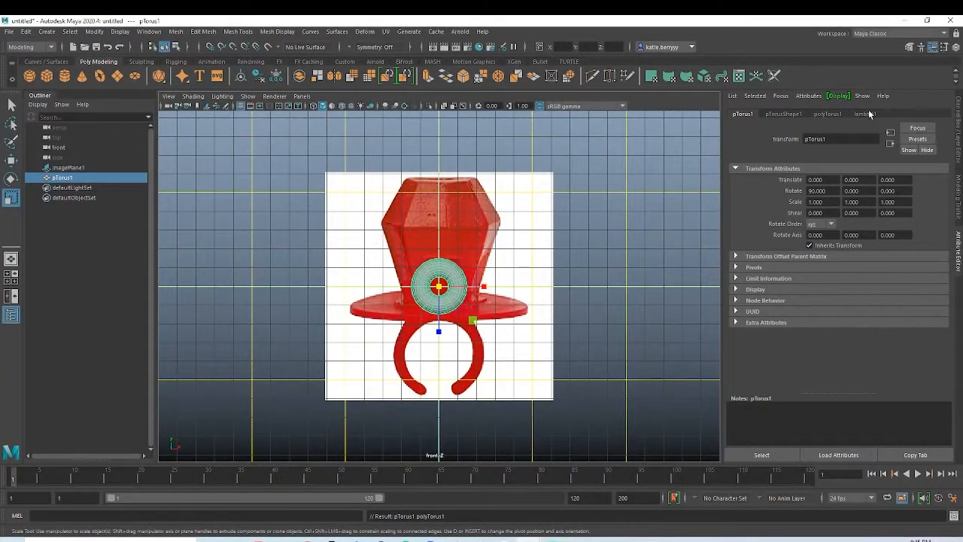
Step: Set the torus's radius to 3 in its creation attributes
{"action": "left_click", "coordinate": [831, 114]}
{"action": "left_click_drag", "start_coordinate": [830, 179], "coordinate": [770, 167]}
{"action": "type", "text": "2"}
{"action": "key", "text": "Return"}
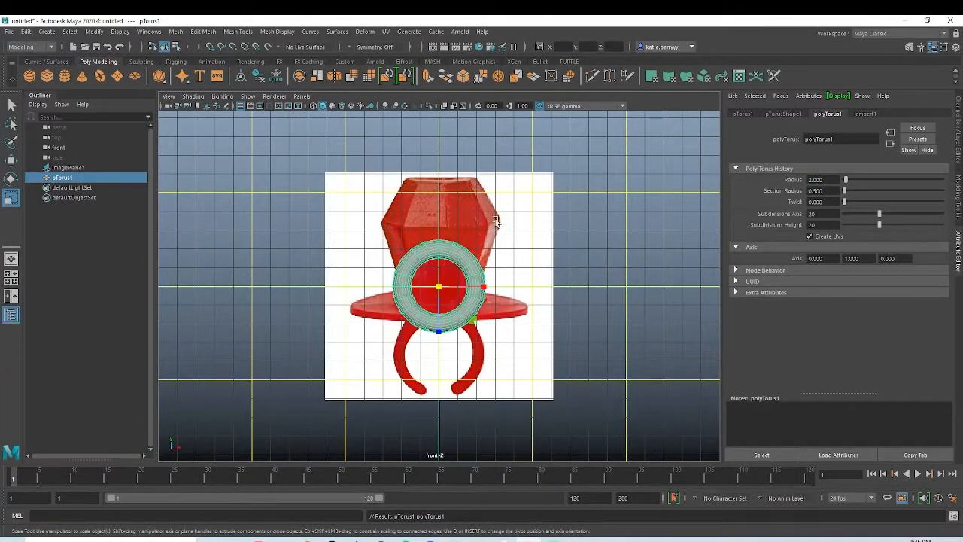
{"action": "left_click_drag", "start_coordinate": [827, 179], "coordinate": [753, 177]}
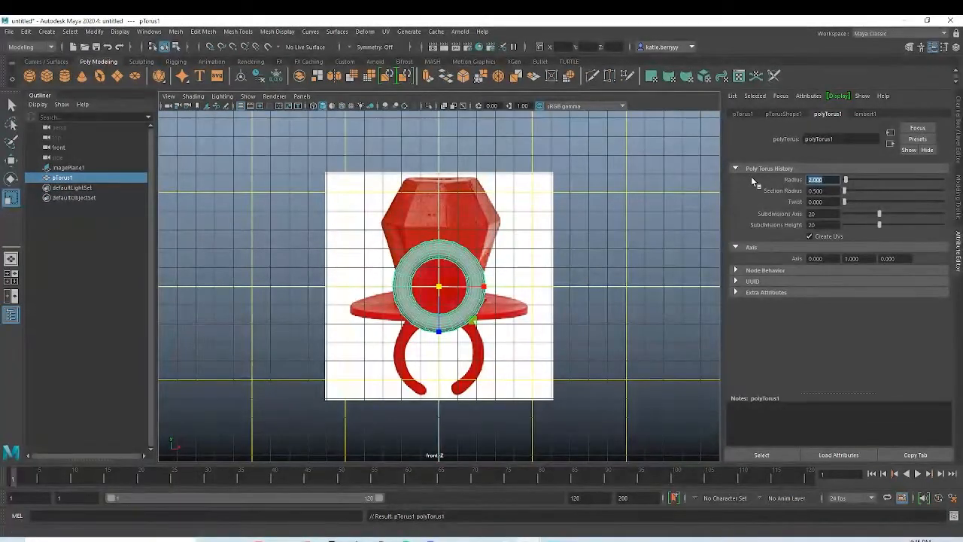
{"action": "type", "text": "3"}
{"action": "key", "text": "Return"}
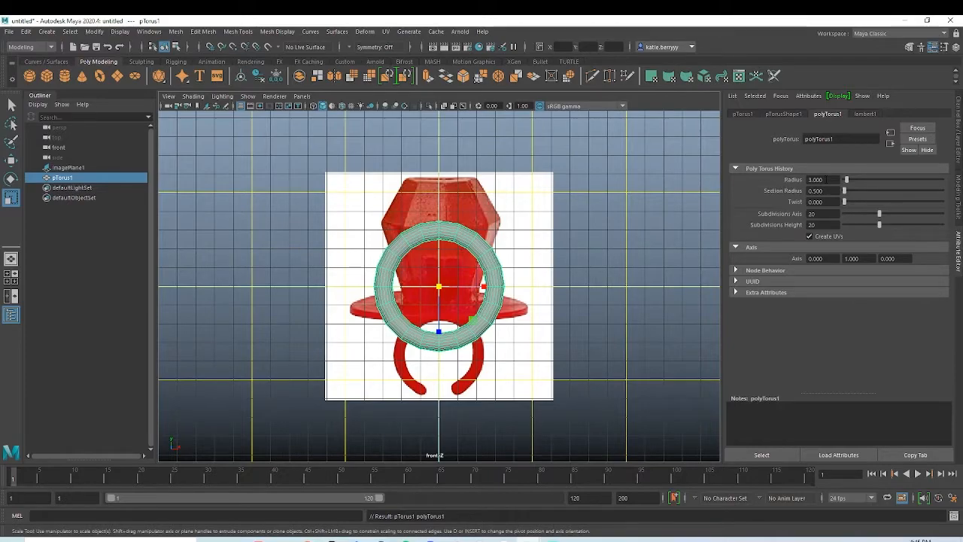
Step: Scale the torus down uniformly to about 0.687 and move it over the finger band in the reference image
{"action": "left_click_drag", "start_coordinate": [439, 287], "coordinate": [446, 354]}
{"action": "key", "text": "w"}
{"action": "key", "text": "r"}
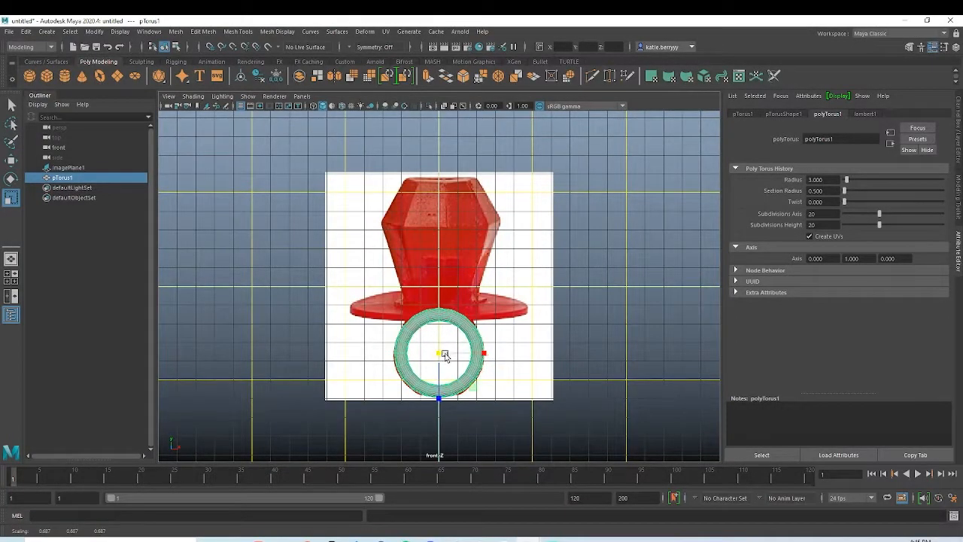
Step: Delete the faces at the lowest section of the torus to open the gap in the finger band
{"action": "key", "text": "space"}
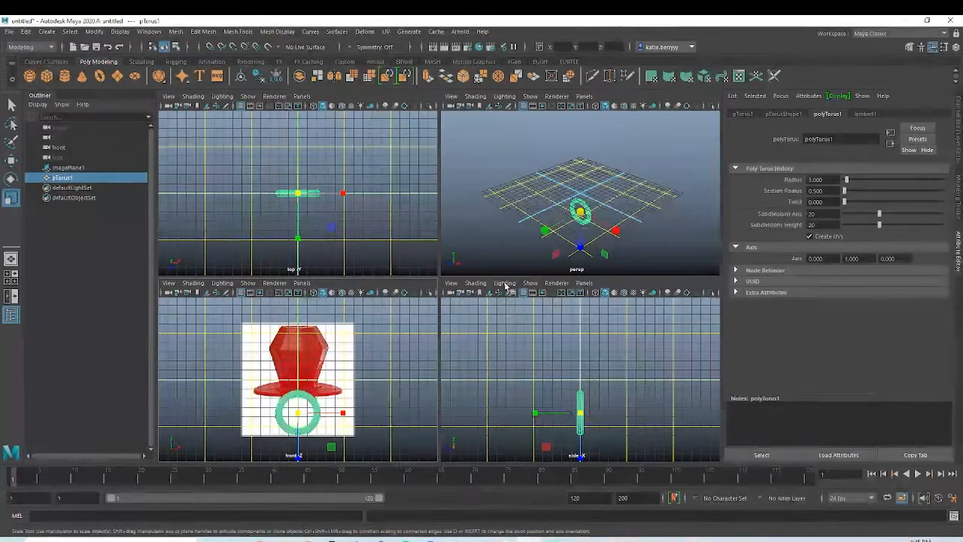
{"action": "key", "text": "space"}
{"action": "scroll", "coordinate": [413, 274], "scroll_direction": "up", "scroll_amount": 8}
{"action": "scroll", "coordinate": [412, 275], "scroll_direction": "up", "scroll_amount": 2}
{"action": "right_click_drag", "start_coordinate": [438, 279], "coordinate": [436, 249]}
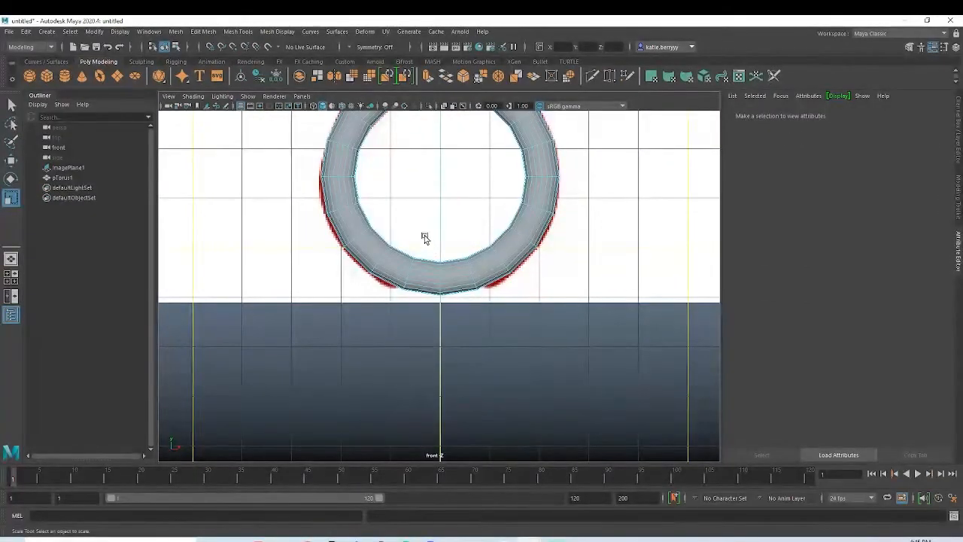
{"action": "left_click_drag", "start_coordinate": [460, 323], "coordinate": [461, 323]}
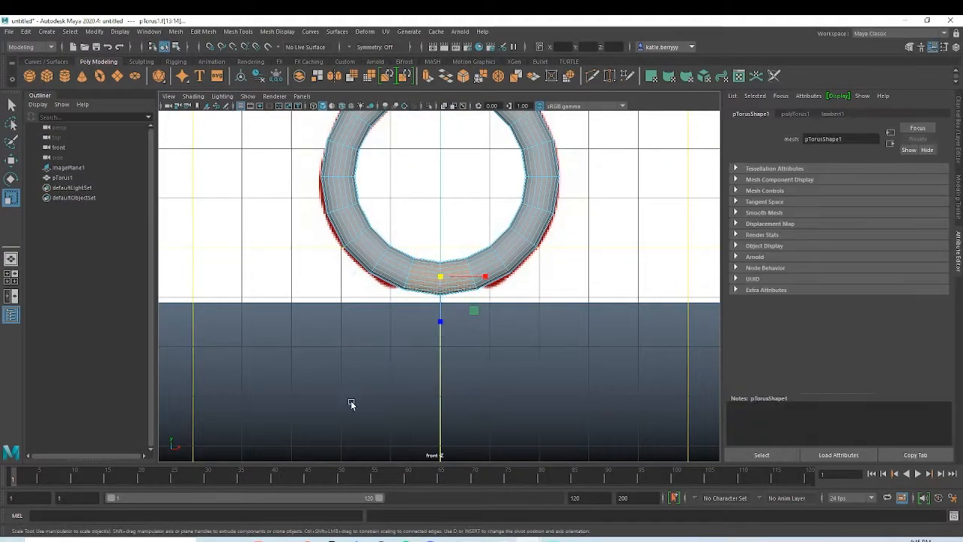
{"action": "key", "text": "Delete"}
Step: Select the border edges at one open end of the torus band and close it with Fill Hole
{"action": "key", "text": "space"}
{"action": "key", "text": "space"}
{"action": "right_click_drag", "start_coordinate": [436, 282], "coordinate": [476, 269]}
{"action": "right_click_drag", "start_coordinate": [441, 328], "coordinate": [437, 257]}
{"action": "scroll", "coordinate": [505, 329], "scroll_direction": "up", "scroll_amount": 5}
{"action": "middle_click_drag", "start_coordinate": [508, 339], "coordinate": [541, 264], "text": "alt"}
{"action": "scroll", "coordinate": [539, 354], "scroll_direction": "up", "scroll_amount": 6}
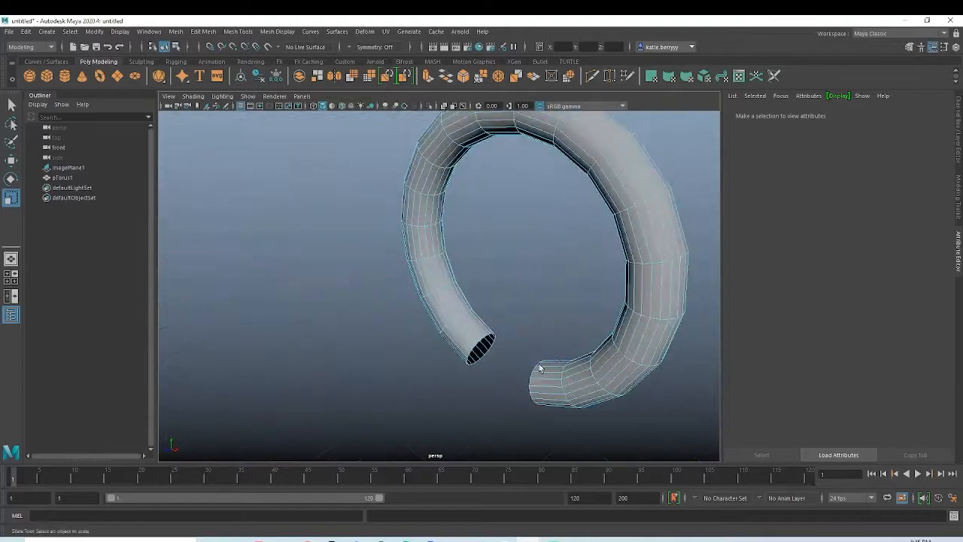
{"action": "left_click_drag", "start_coordinate": [540, 365], "coordinate": [520, 328], "text": "alt"}
{"action": "middle_click_drag", "start_coordinate": [533, 404], "coordinate": [493, 264], "text": "alt"}
{"action": "double_click", "coordinate": [493, 292]}
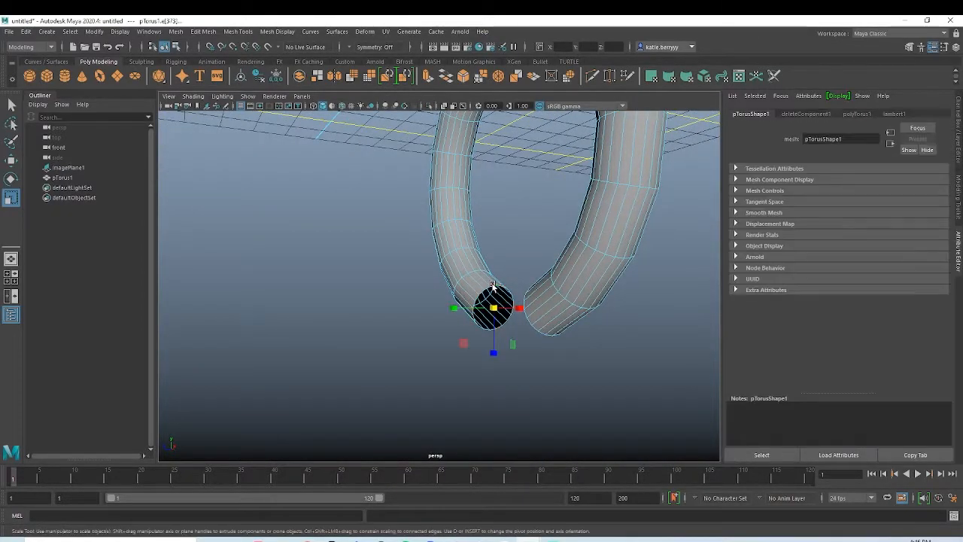
{"action": "left_click", "coordinate": [175, 32]}
{"action": "left_click", "coordinate": [195, 105]}
Step: Cap the other open end of the torus band by filling the hole along its border edges
{"action": "left_click_drag", "start_coordinate": [484, 336], "coordinate": [631, 315], "text": "alt"}
{"action": "double_click", "coordinate": [352, 311]}
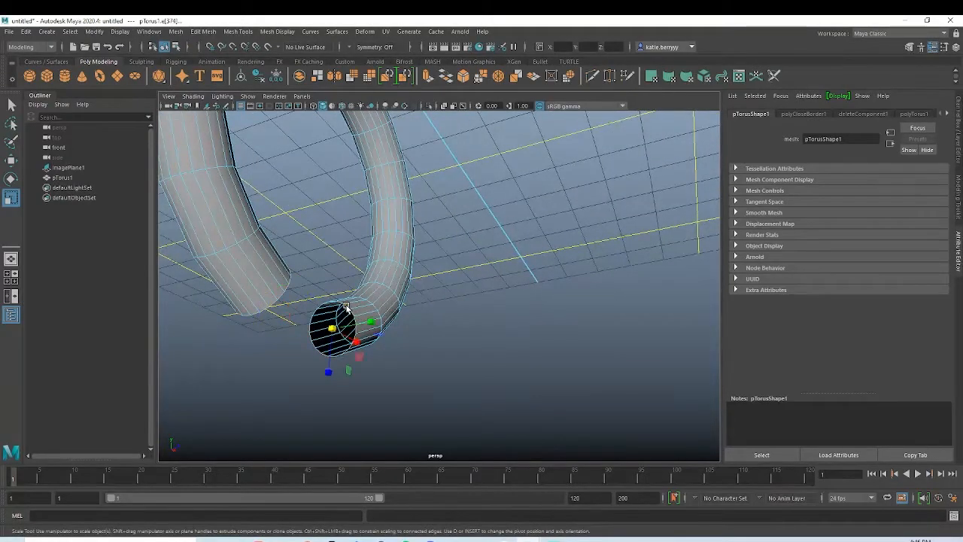
{"action": "left_click", "coordinate": [175, 32]}
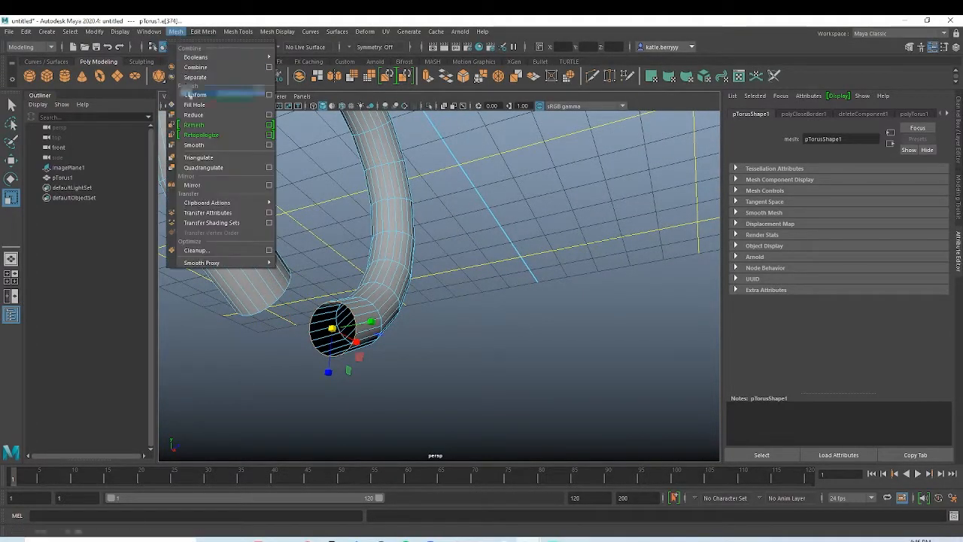
{"action": "left_click", "coordinate": [196, 104]}
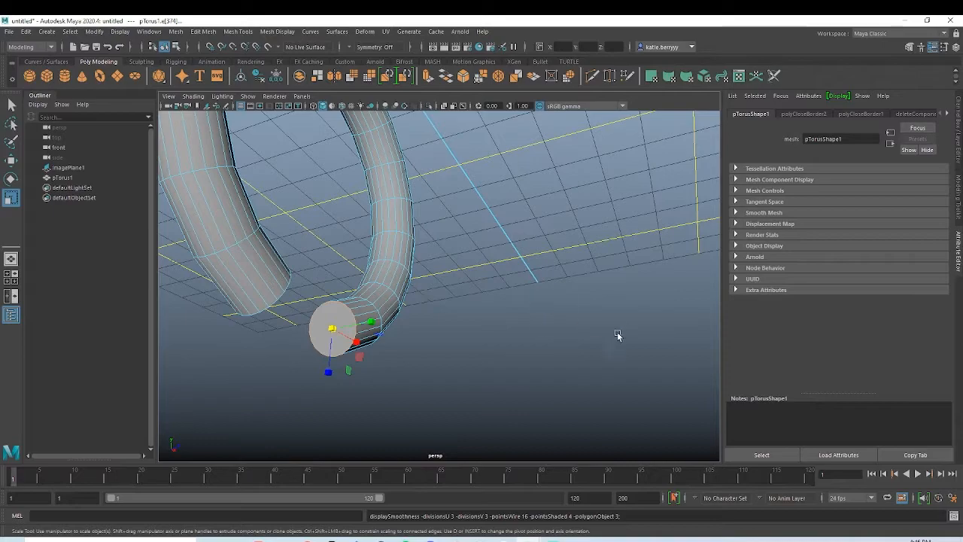
Step: Create a polygon cylinder, flatten and widen it into a disc, and place it over the reference image's base plate
{"action": "left_click_drag", "start_coordinate": [560, 291], "coordinate": [435, 294], "text": "alt"}
{"action": "key", "text": "space"}
{"action": "key", "text": "space"}
{"action": "scroll", "coordinate": [486, 262], "scroll_direction": "down", "scroll_amount": 4}
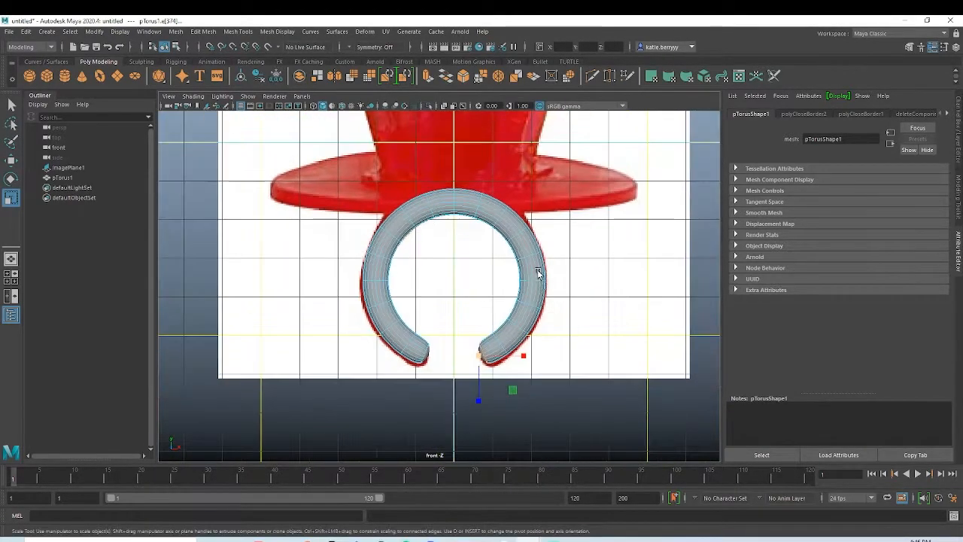
{"action": "left_click", "coordinate": [64, 76]}
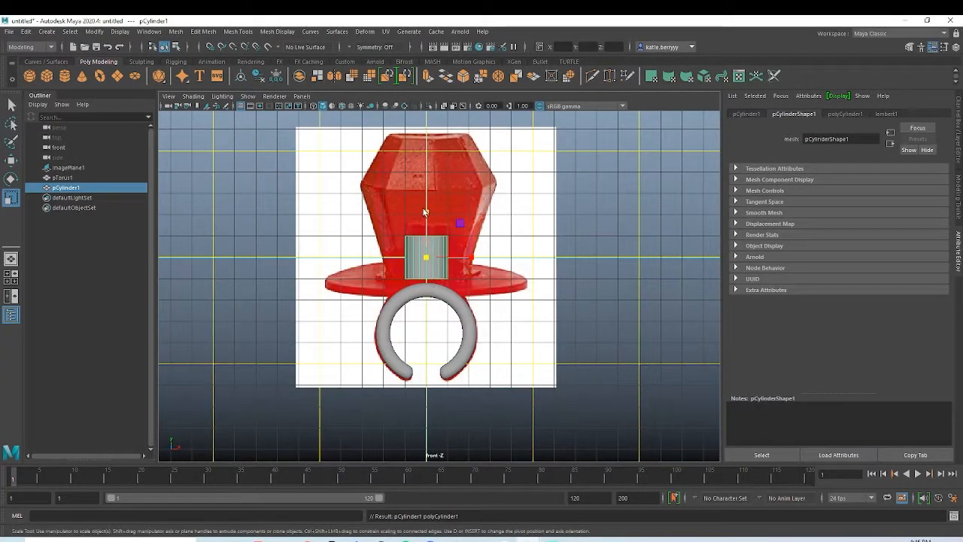
{"action": "left_click_drag", "start_coordinate": [425, 214], "coordinate": [433, 246]}
{"action": "key", "text": "w"}
{"action": "left_click_drag", "start_coordinate": [424, 210], "coordinate": [434, 234]}
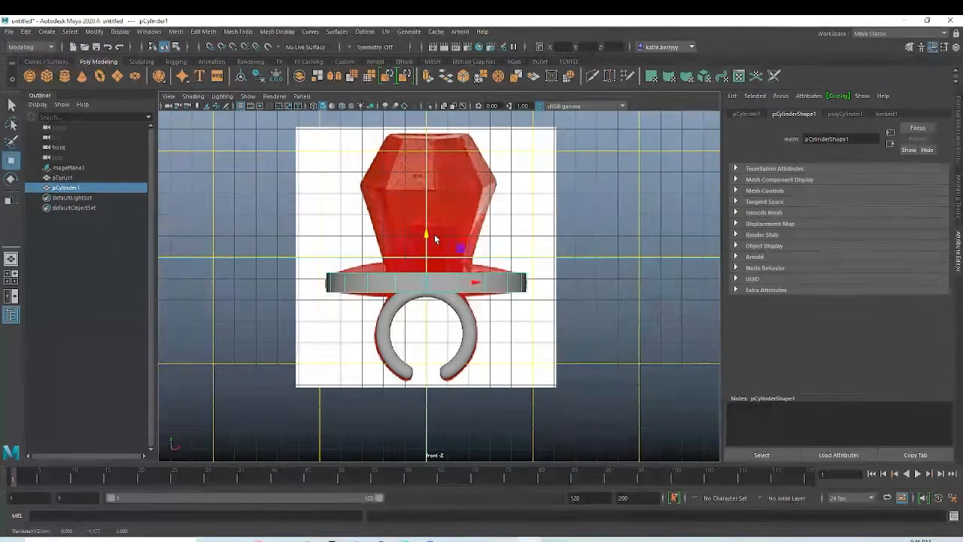
Step: Bevel the upper and lower rim edges of the disc with 2 segments and a fraction of 0.37
{"action": "right_click_drag", "start_coordinate": [450, 277], "coordinate": [452, 248]}
{"action": "double_click", "coordinate": [471, 275]}
{"action": "double_click", "coordinate": [403, 292], "text": "shift"}
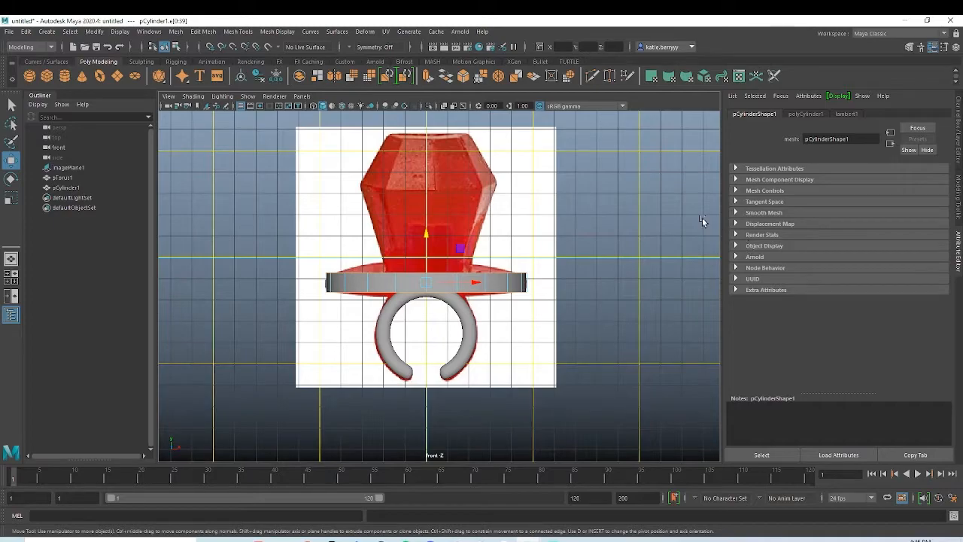
{"action": "key", "text": "ctrl+b"}
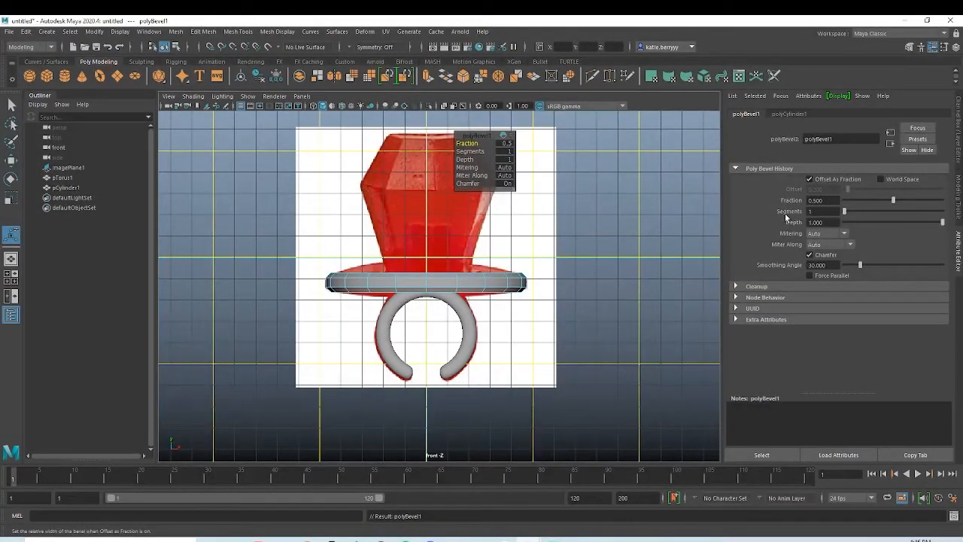
{"action": "left_click", "coordinate": [507, 152]}
{"action": "type", "text": "2"}
{"action": "key", "text": "Return"}
{"action": "left_click_drag", "start_coordinate": [474, 144], "coordinate": [457, 261]}
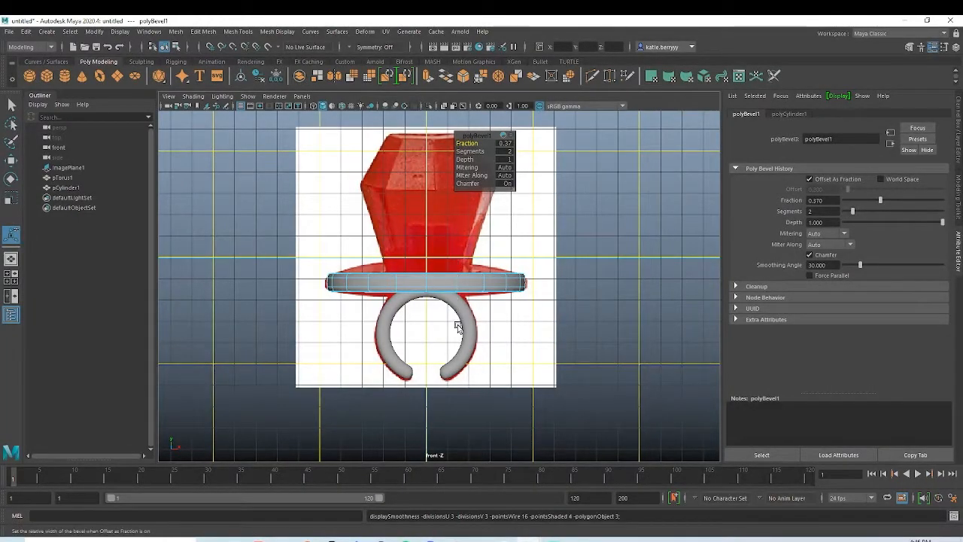
Step: Create a second polygon cylinder at the origin for the gem and set its axis subdivisions to 10
{"action": "scroll", "coordinate": [435, 301], "scroll_direction": "up", "scroll_amount": 3}
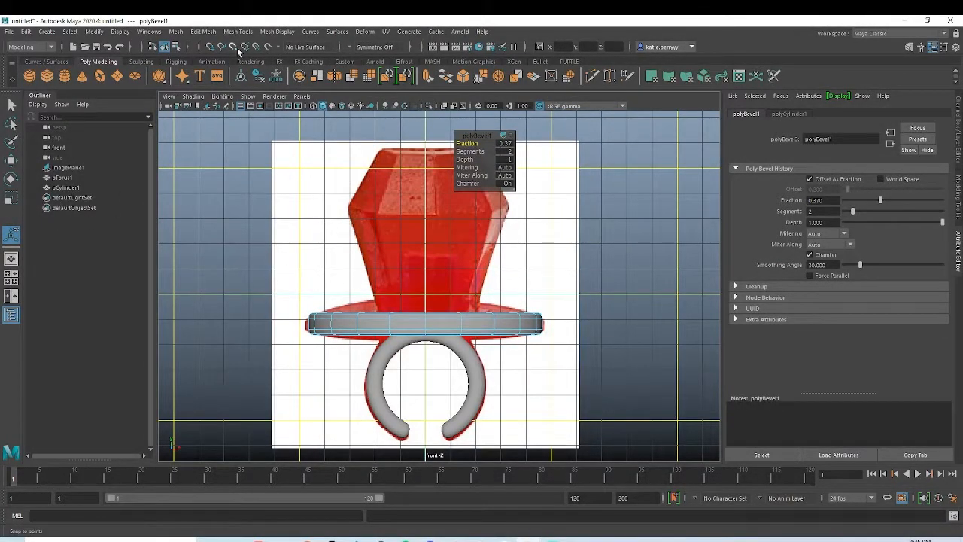
{"action": "right_click", "coordinate": [439, 206]}
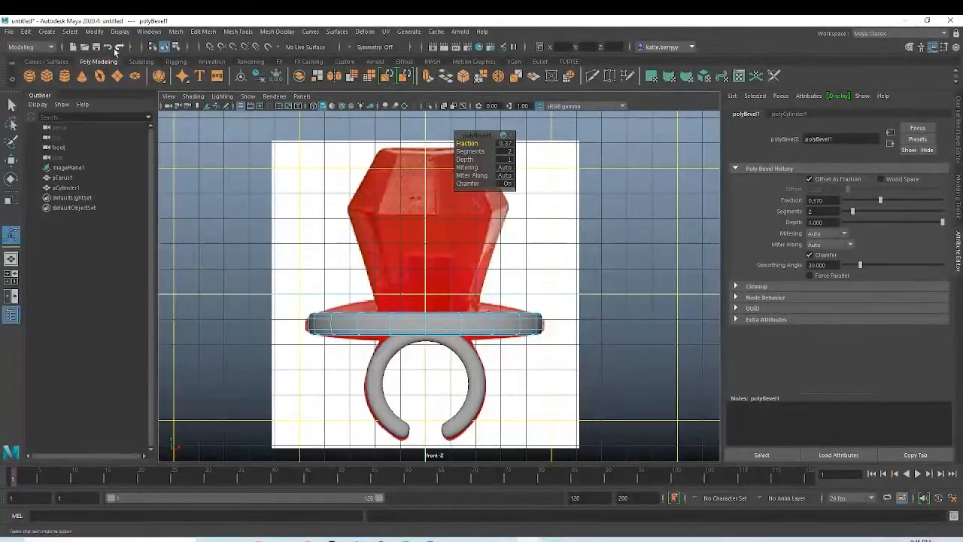
{"action": "left_click", "coordinate": [64, 76]}
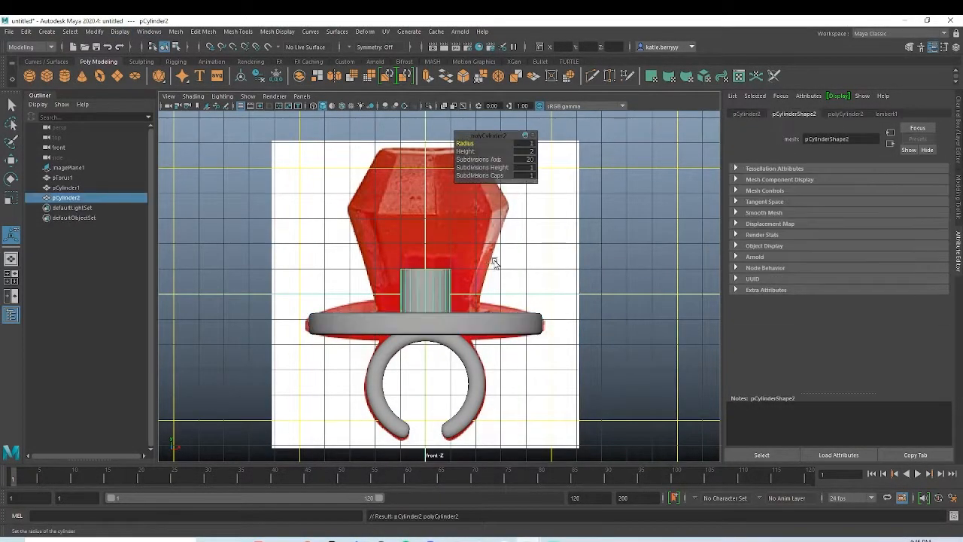
{"action": "left_click_drag", "start_coordinate": [432, 268], "coordinate": [433, 317], "text": "alt"}
{"action": "key", "text": "space"}
{"action": "key", "text": "space"}
{"action": "left_click_drag", "start_coordinate": [529, 207], "coordinate": [594, 279], "text": "alt"}
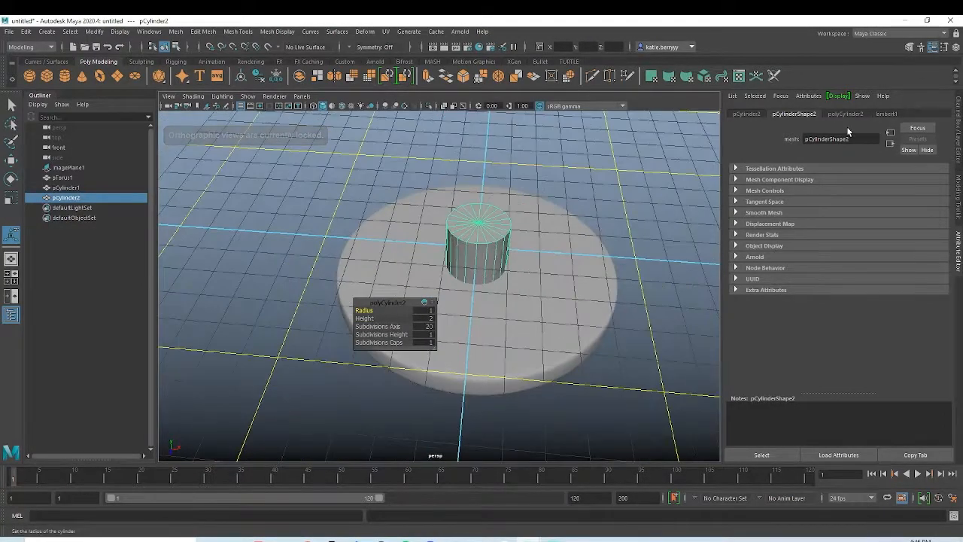
{"action": "left_click", "coordinate": [837, 114]}
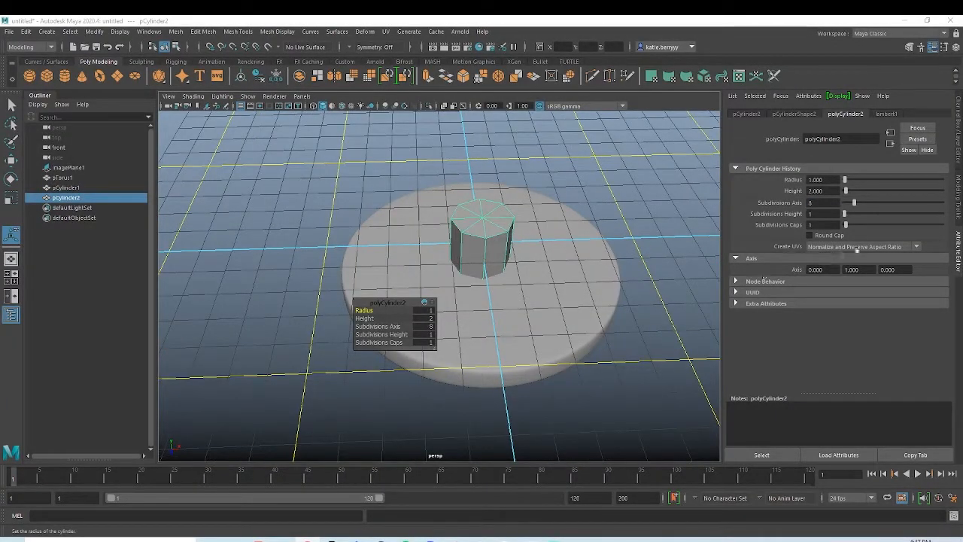
{"action": "left_click_drag", "start_coordinate": [823, 203], "coordinate": [765, 196]}
{"action": "type", "text": "10"}
{"action": "key", "text": "Return"}
Step: Raise the ten-sided cylinder vertically until it sits clear above the disc
{"action": "left_click_drag", "start_coordinate": [573, 227], "coordinate": [482, 280], "text": "alt"}
{"action": "right_click_drag", "start_coordinate": [481, 209], "coordinate": [515, 203]}
{"action": "key", "text": "w"}
{"action": "left_click_drag", "start_coordinate": [485, 201], "coordinate": [486, 143]}
{"action": "left_click_drag", "start_coordinate": [574, 155], "coordinate": [505, 234], "text": "alt"}
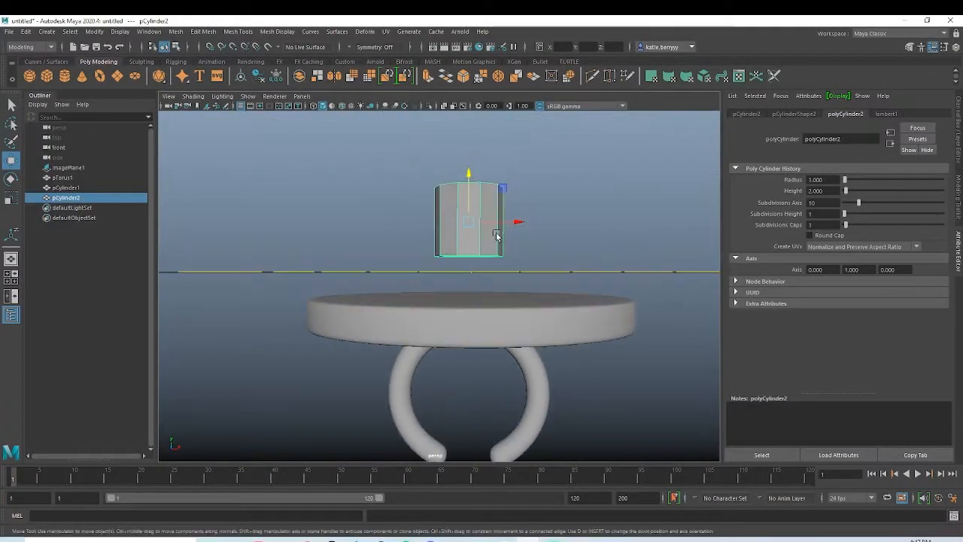
Step: Scale up the ten-sided cylinder to the width of the reference gem's base and rest it on the disc
{"action": "key", "text": "space"}
{"action": "key", "text": "space"}
{"action": "scroll", "coordinate": [557, 261], "scroll_direction": "down", "scroll_amount": 4}
{"action": "key", "text": "r"}
{"action": "left_click_drag", "start_coordinate": [441, 252], "coordinate": [431, 226]}
{"action": "key", "text": "w"}
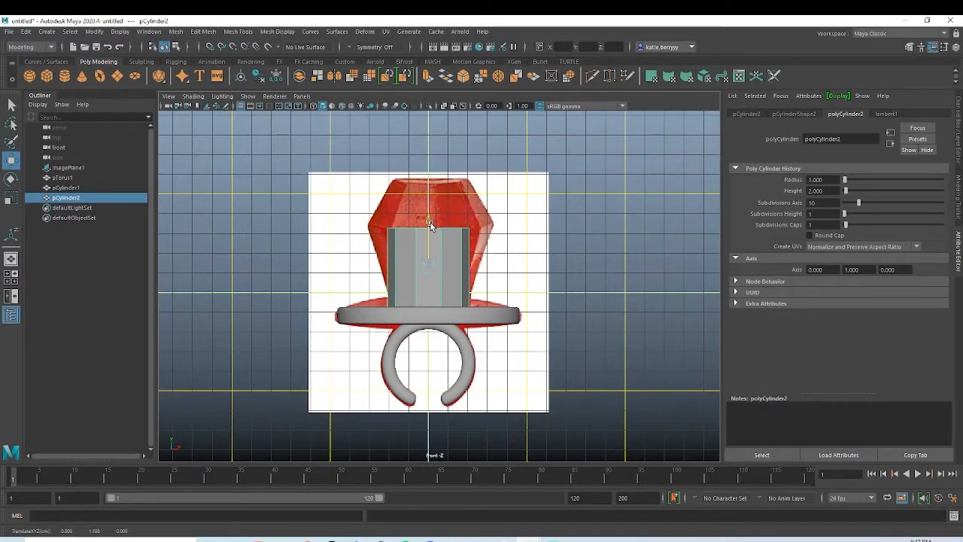
Step: Raise the top vertices of the ten-sided cylinder to the top of the reference gem
{"action": "right_click_drag", "start_coordinate": [446, 247], "coordinate": [380, 246]}
{"action": "left_click_drag", "start_coordinate": [364, 209], "coordinate": [535, 247]}
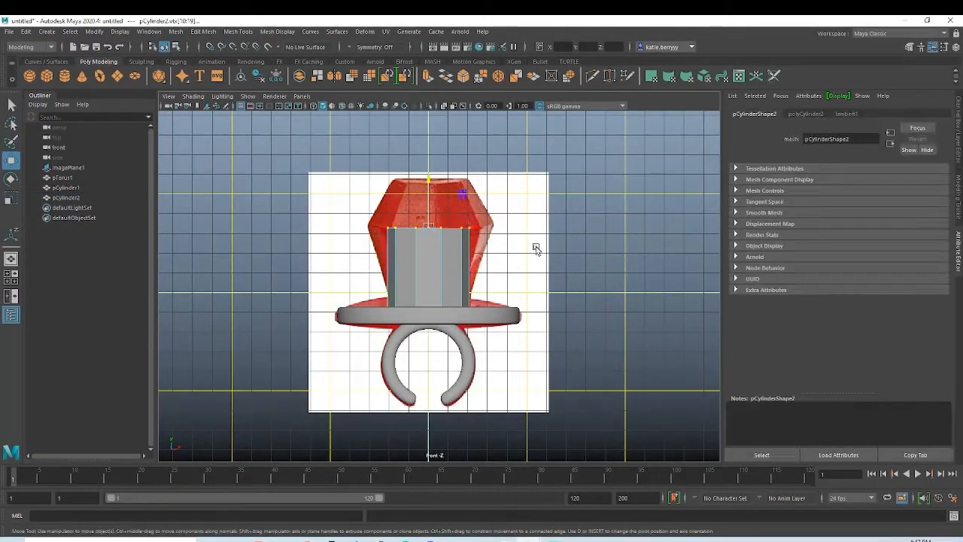
{"action": "left_click_drag", "start_coordinate": [421, 186], "coordinate": [423, 138]}
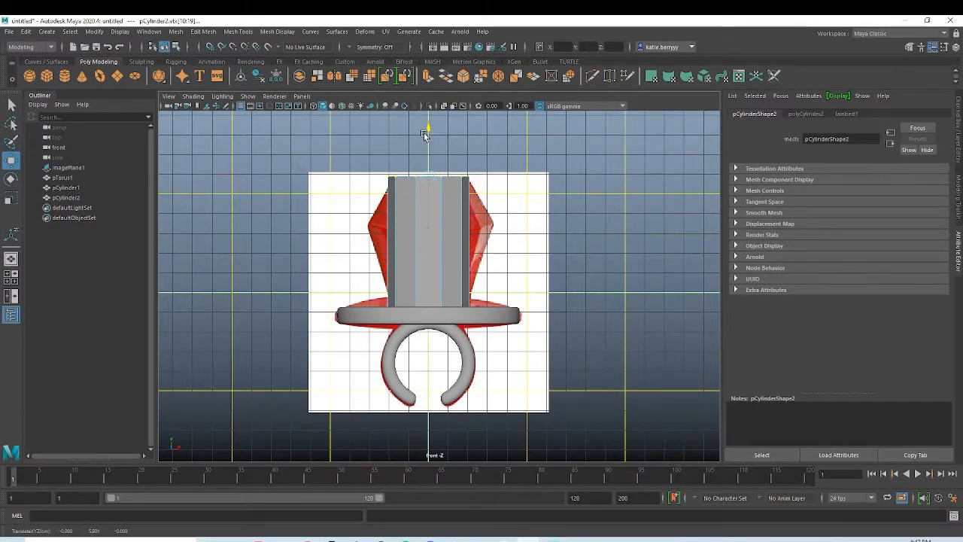
Step: Cut a horizontal edge loop around the ten-sided cylinder at the height of the reference gem's widest point
{"action": "right_click", "coordinate": [422, 207], "text": "shift"}
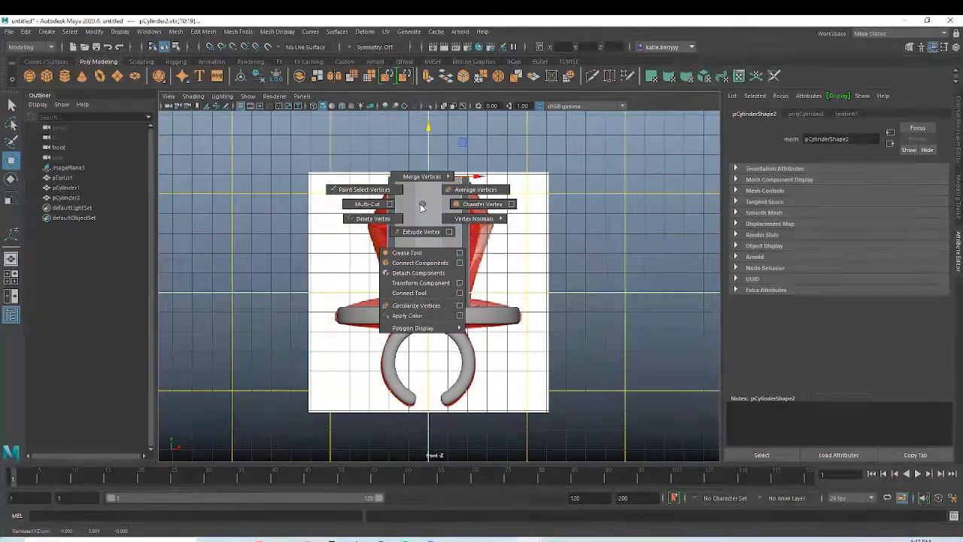
{"action": "left_click", "coordinate": [368, 204]}
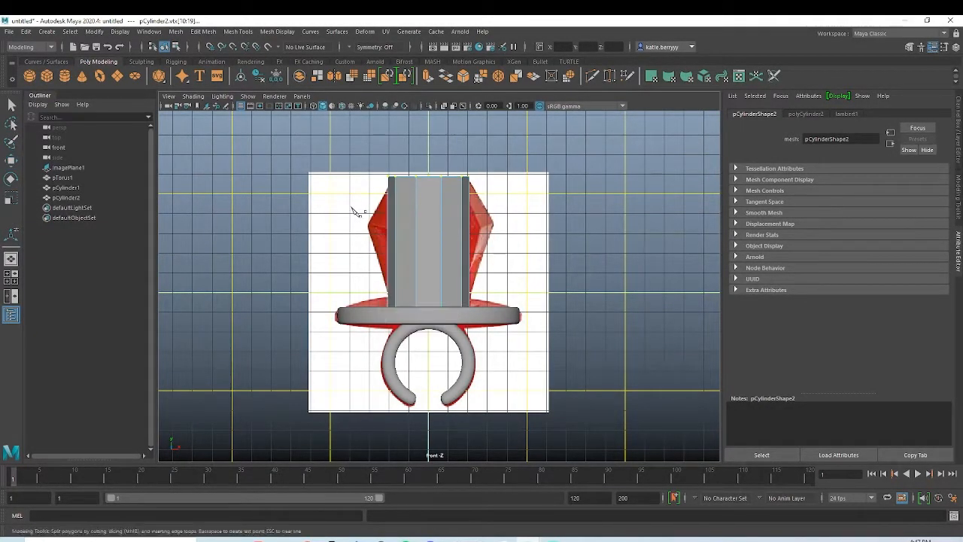
{"action": "left_click", "coordinate": [389, 225], "text": "ctrl"}
Step: Scale the new vertex ring outward to the reference gem's widest outline and check the shape in perspective with smooth preview
{"action": "key", "text": "q"}
{"action": "left_click_drag", "start_coordinate": [507, 207], "coordinate": [376, 239]}
{"action": "key", "text": "r"}
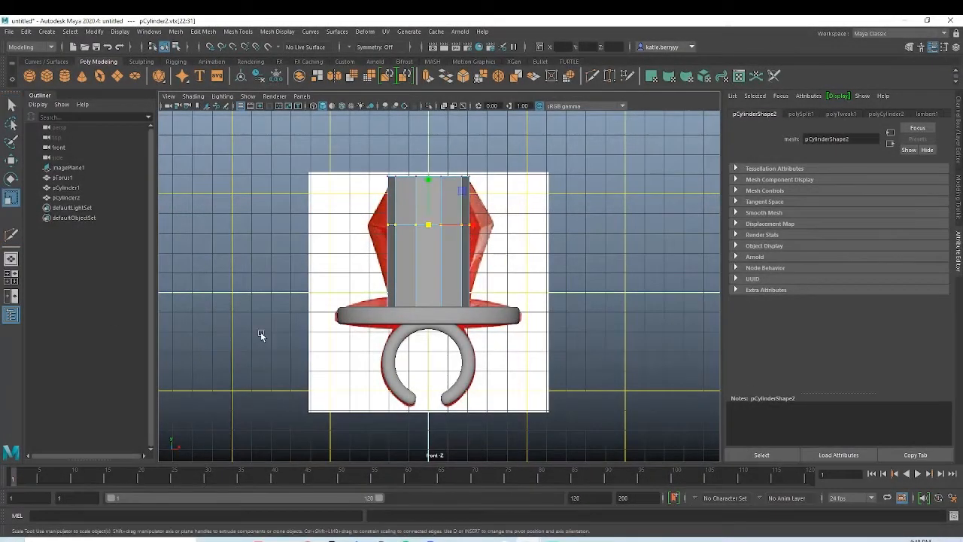
{"action": "left_click_drag", "start_coordinate": [432, 182], "coordinate": [428, 155], "text": "ctrl"}
{"action": "key", "text": "space"}
{"action": "key", "text": "space"}
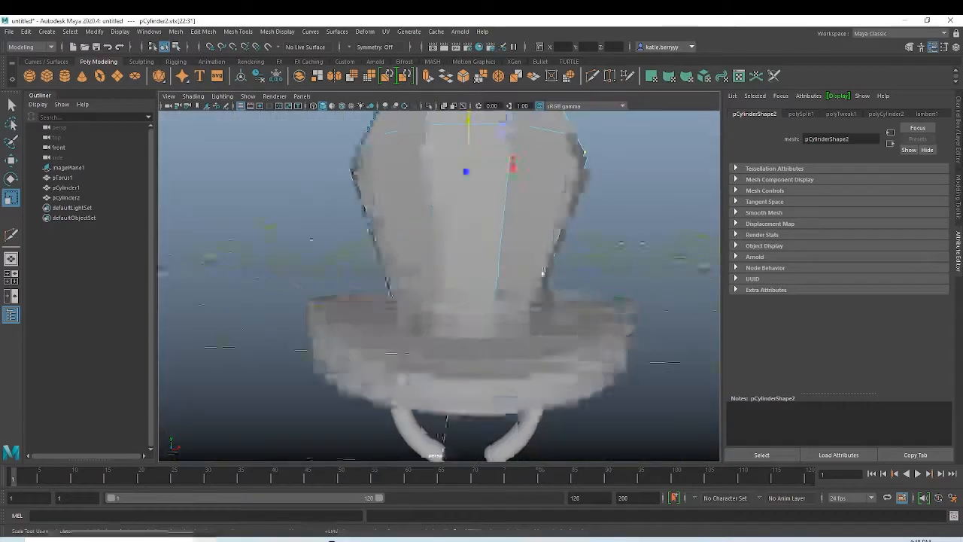
{"action": "left_click_drag", "start_coordinate": [542, 270], "coordinate": [497, 240], "text": "alt"}
{"action": "scroll", "coordinate": [498, 286], "scroll_direction": "down", "scroll_amount": 3}
{"action": "left_click_drag", "start_coordinate": [447, 265], "coordinate": [429, 279], "text": "alt"}
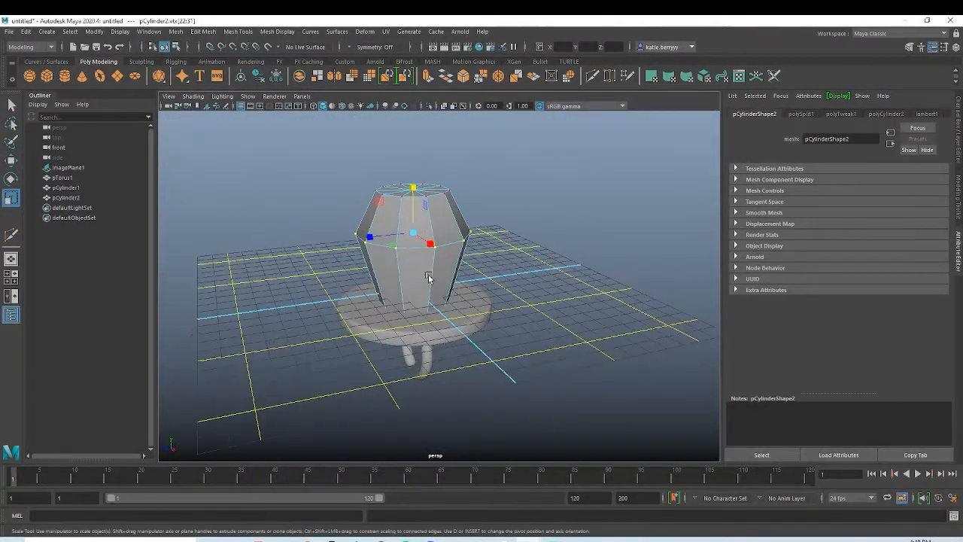
{"action": "key", "text": "3"}
{"action": "key", "text": "1"}
Step: Bevel the gem's horizontal rim and middle edge loops with 2 segments and a fraction of 0.06
{"action": "right_click", "coordinate": [431, 219]}
{"action": "left_click_drag", "start_coordinate": [431, 219], "coordinate": [428, 244], "text": "alt"}
{"action": "right_click_drag", "start_coordinate": [428, 245], "coordinate": [843, 291], "text": "alt"}
{"action": "left_click_drag", "start_coordinate": [557, 275], "coordinate": [571, 380], "text": "alt"}
{"action": "double_click", "coordinate": [490, 348]}
{"action": "right_click_drag", "start_coordinate": [566, 339], "coordinate": [444, 306], "text": "alt"}
{"action": "left_click_drag", "start_coordinate": [444, 307], "coordinate": [533, 301], "text": "alt"}
{"action": "right_click_drag", "start_coordinate": [533, 301], "coordinate": [407, 317], "text": "alt"}
{"action": "double_click", "coordinate": [454, 249], "text": "shift"}
{"action": "mouse_move", "coordinate": [455, 249]}
{"action": "left_mouse_down", "text": "alt"}
{"action": "mouse_move", "coordinate": [469, 200]}
{"action": "mouse_move", "coordinate": [454, 246]}
{"action": "left_mouse_up", "text": "alt"}
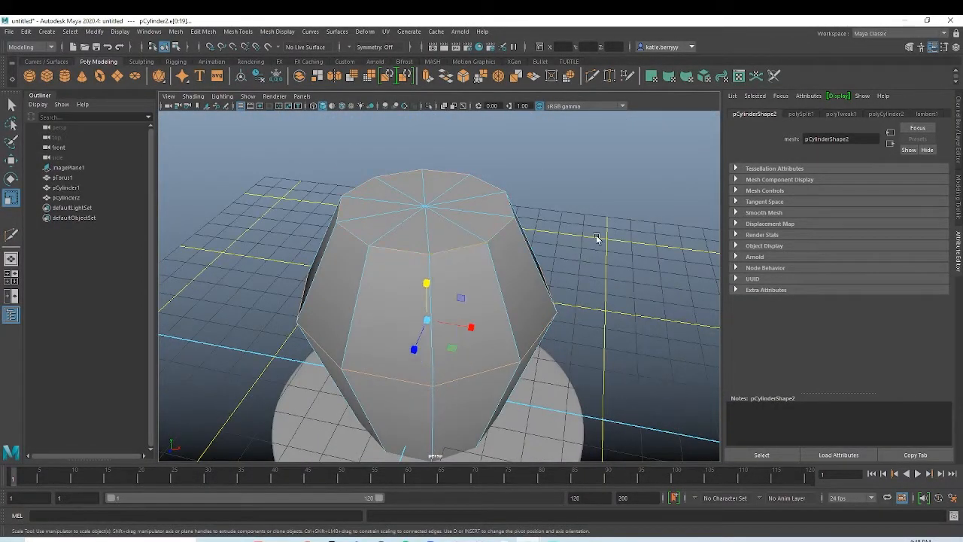
{"action": "key", "text": "ctrl+b"}
{"action": "left_click", "coordinate": [498, 151]}
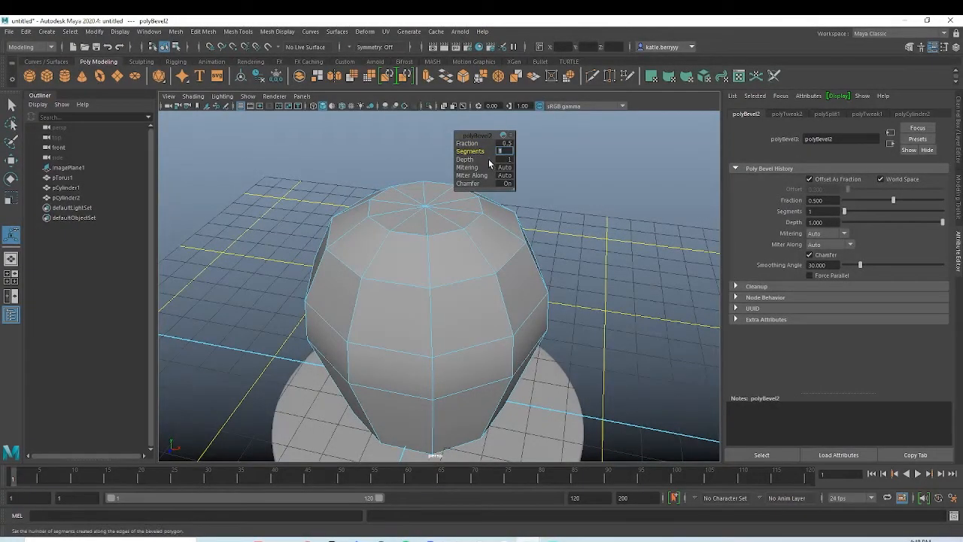
{"action": "type", "text": "2"}
{"action": "key", "text": "Return"}
{"action": "left_click_drag", "start_coordinate": [466, 144], "coordinate": [450, 143]}
{"action": "mouse_move", "coordinate": [558, 277]}
{"action": "left_mouse_down", "text": "alt"}
{"action": "mouse_move", "coordinate": [499, 291]}
{"action": "mouse_move", "coordinate": [519, 314]}
{"action": "left_mouse_up", "text": "alt"}
{"action": "scroll", "coordinate": [484, 278], "scroll_direction": "down", "scroll_amount": 5}
{"action": "key", "text": "3"}
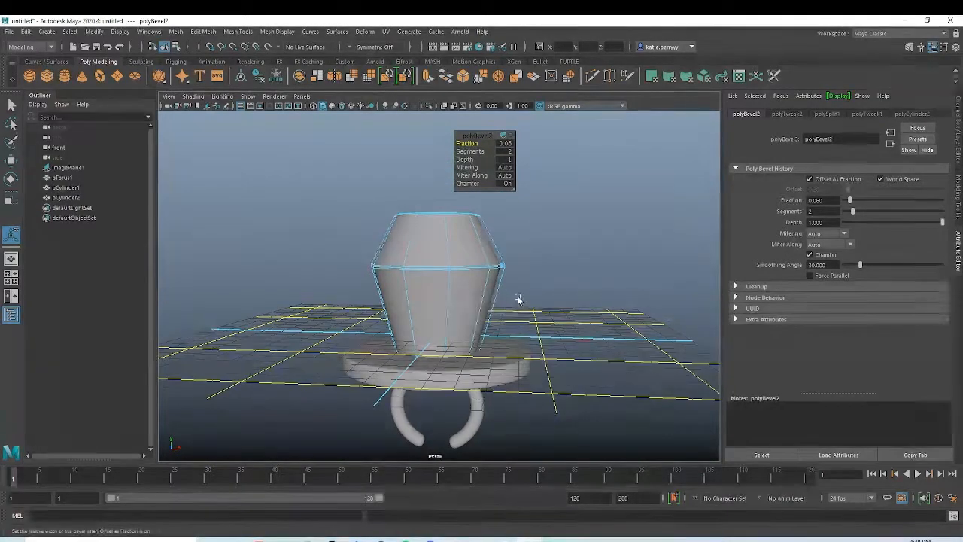
{"action": "key", "text": "1"}
{"action": "left_click_drag", "start_coordinate": [469, 279], "coordinate": [470, 287], "text": "alt"}
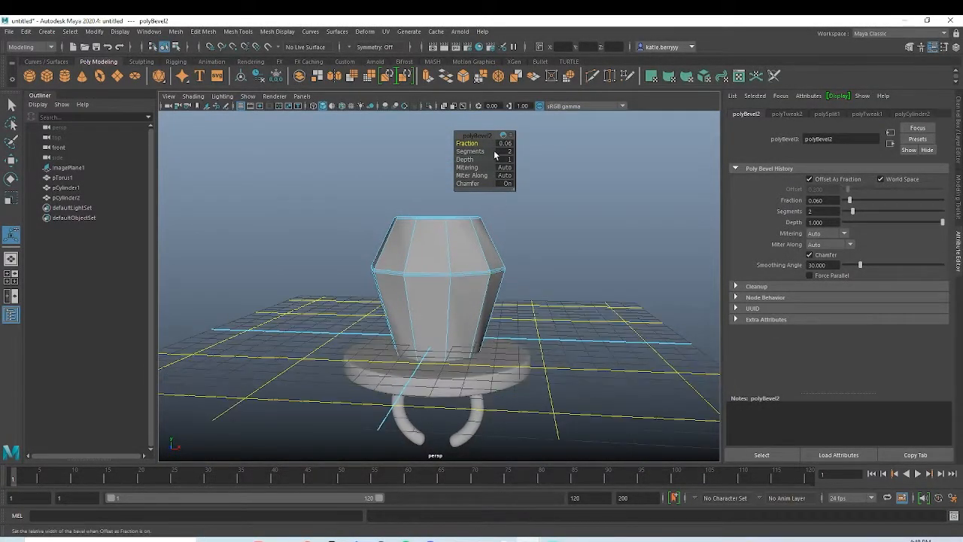
Step: Reduce the gem bevel's fraction to 0.02 and compare the smoothed and unsmoothed display
{"action": "left_click_drag", "start_coordinate": [478, 143], "coordinate": [470, 143]}
{"action": "scroll", "coordinate": [454, 276], "scroll_direction": "down", "scroll_amount": 1}
{"action": "left_click_drag", "start_coordinate": [454, 276], "coordinate": [443, 316], "text": "alt"}
{"action": "key", "text": "3"}
{"action": "key", "text": "2"}
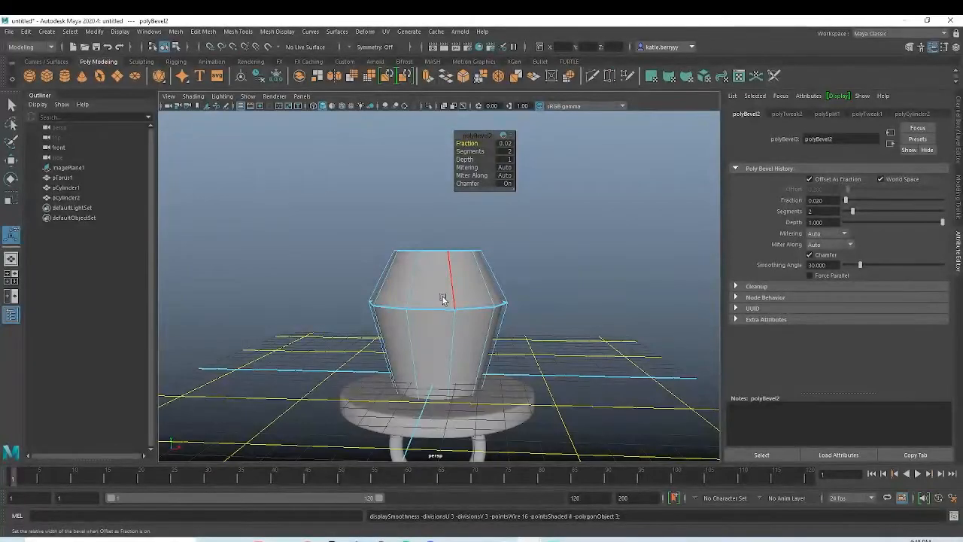
{"action": "key", "text": "1"}
{"action": "key", "text": "3"}
{"action": "key", "text": "1"}
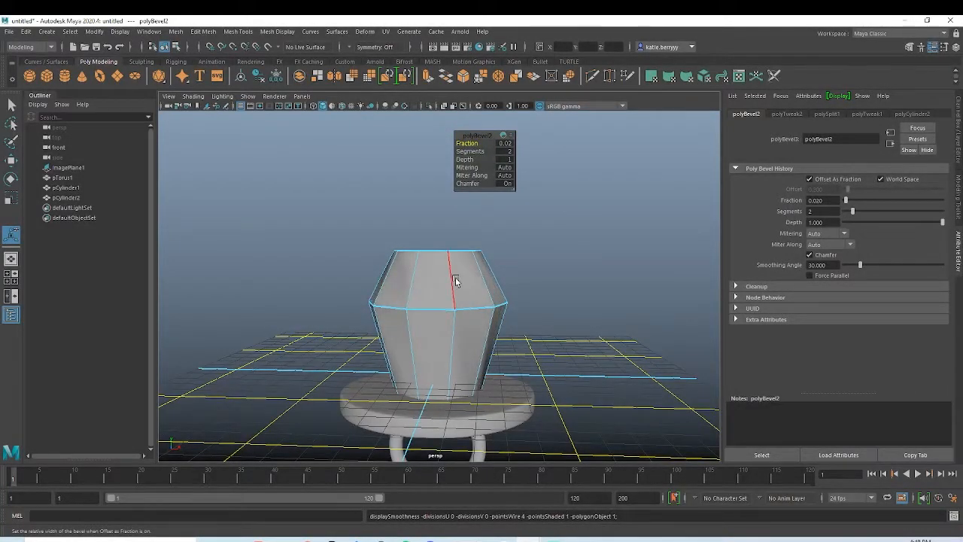
Step: Examine the beveled gem with and without smooth preview to judge how well its facets hold
{"action": "right_click_drag", "start_coordinate": [504, 241], "coordinate": [503, 241]}
{"action": "left_click", "coordinate": [501, 255]}
{"action": "left_click", "coordinate": [478, 320]}
{"action": "key", "text": "3"}
{"action": "left_click", "coordinate": [607, 266]}
{"action": "mouse_move", "coordinate": [478, 322]}
{"action": "left_mouse_down", "text": "alt"}
{"action": "mouse_move", "coordinate": [474, 305]}
{"action": "mouse_move", "coordinate": [477, 339]}
{"action": "left_mouse_up", "text": "alt"}
{"action": "left_click", "coordinate": [457, 319]}
{"action": "key", "text": "1"}
Step: Bevel the gem's vertical facet edges and radial top edges with 2 segments and a narrow fraction, and preview it smoothed
{"action": "right_click_drag", "start_coordinate": [449, 287], "coordinate": [456, 249]}
{"action": "left_click_drag", "start_coordinate": [449, 307], "coordinate": [434, 315], "text": "alt"}
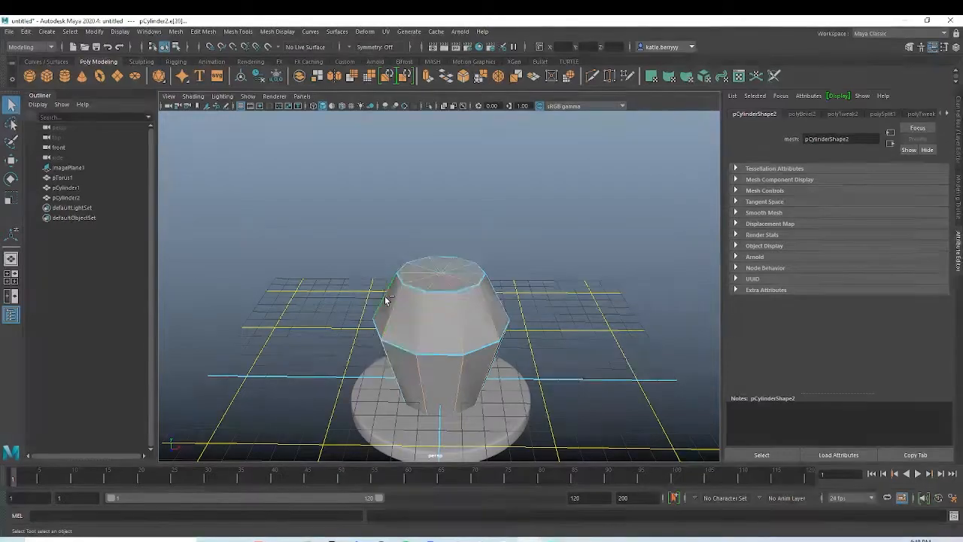
{"action": "left_click_drag", "start_coordinate": [385, 296], "coordinate": [426, 286], "text": "alt"}
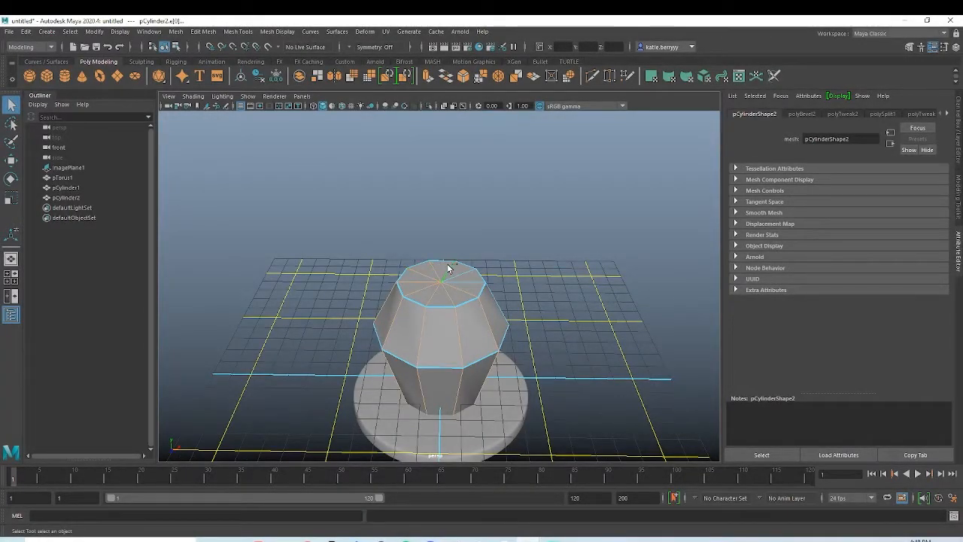
{"action": "mouse_move", "coordinate": [532, 327]}
{"action": "left_mouse_down", "text": "alt"}
{"action": "mouse_move", "coordinate": [525, 280]}
{"action": "mouse_move", "coordinate": [519, 331]}
{"action": "left_mouse_up", "text": "alt"}
{"action": "scroll", "coordinate": [441, 321], "scroll_direction": "up", "scroll_amount": 1}
{"action": "key", "text": "ctrl+b"}
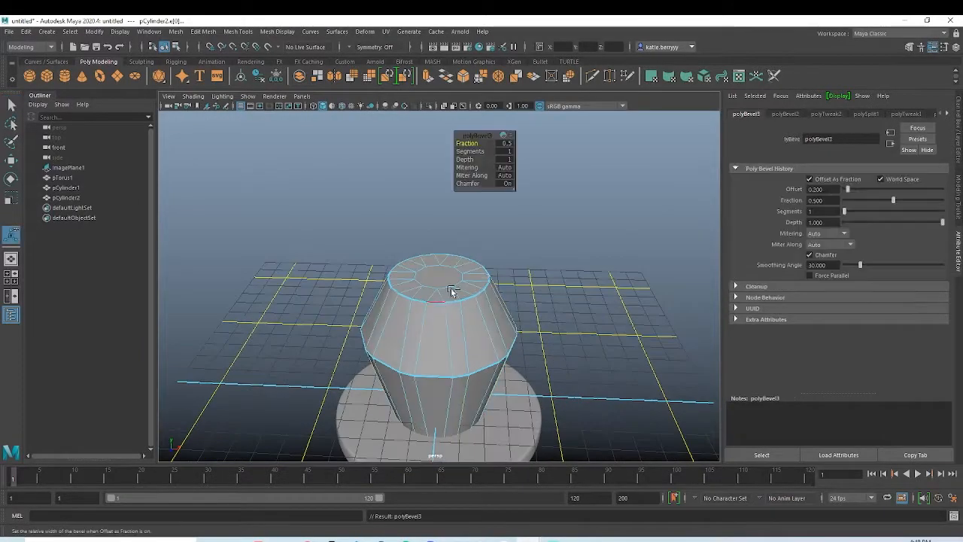
{"action": "left_click_drag", "start_coordinate": [507, 152], "coordinate": [455, 145]}
{"action": "type", "text": "23"}
Step: Inspect the faceted gem from several angles and compare the whole model with the front-view reference image
{"action": "right_click_drag", "start_coordinate": [447, 301], "coordinate": [494, 262]}
{"action": "left_click", "coordinate": [548, 275]}
{"action": "left_click_drag", "start_coordinate": [462, 345], "coordinate": [347, 295], "text": "alt"}
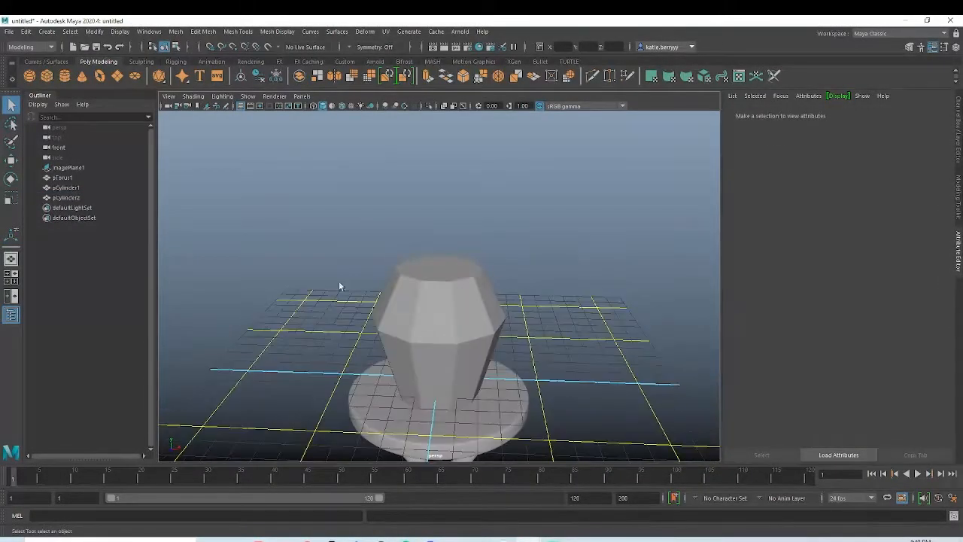
{"action": "left_click_drag", "start_coordinate": [529, 333], "coordinate": [441, 368], "text": "alt"}
{"action": "key", "text": "space"}
{"action": "right_click_drag", "start_coordinate": [500, 298], "coordinate": [433, 305], "text": "alt"}
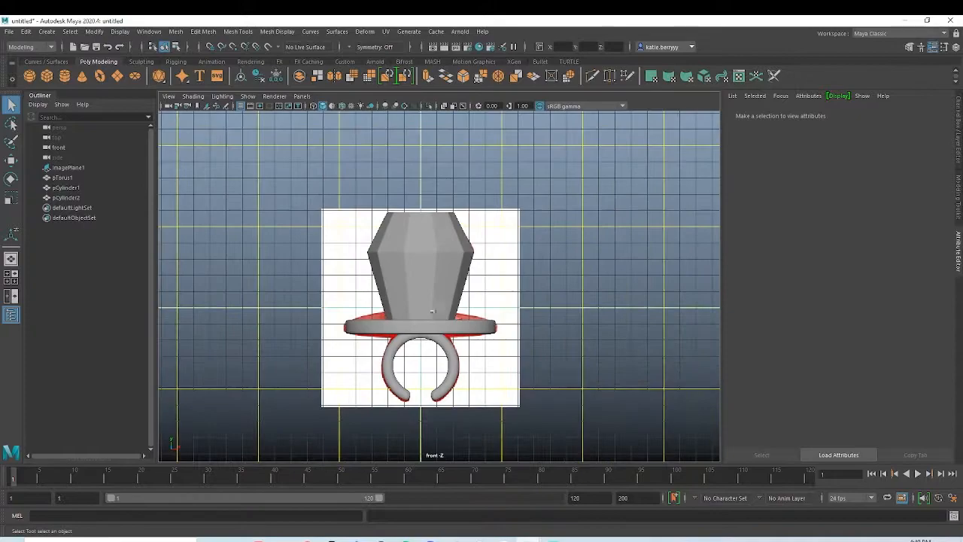
{"action": "key", "text": "space"}
{"action": "key", "text": "space"}
Step: Assign a new Arnold aiStandardSurface material to the finger band and the disc together
{"action": "left_click_drag", "start_coordinate": [570, 283], "coordinate": [515, 302], "text": "alt"}
{"action": "left_click_drag", "start_coordinate": [454, 310], "coordinate": [452, 293]}
{"action": "left_click_drag", "start_coordinate": [498, 305], "coordinate": [483, 335], "text": "alt"}
{"action": "right_click_drag", "start_coordinate": [486, 283], "coordinate": [481, 527]}
{"action": "left_click", "coordinate": [348, 278]}
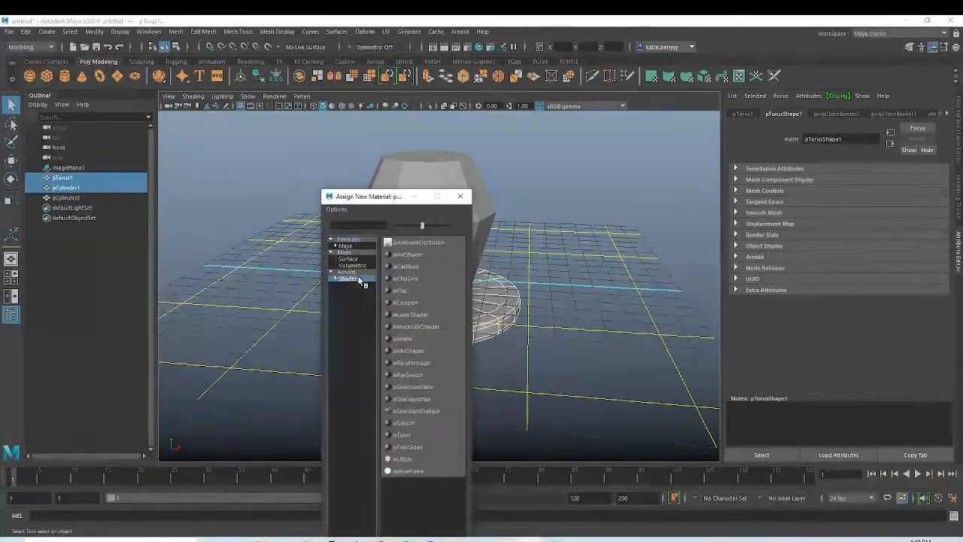
{"action": "left_click", "coordinate": [423, 410]}
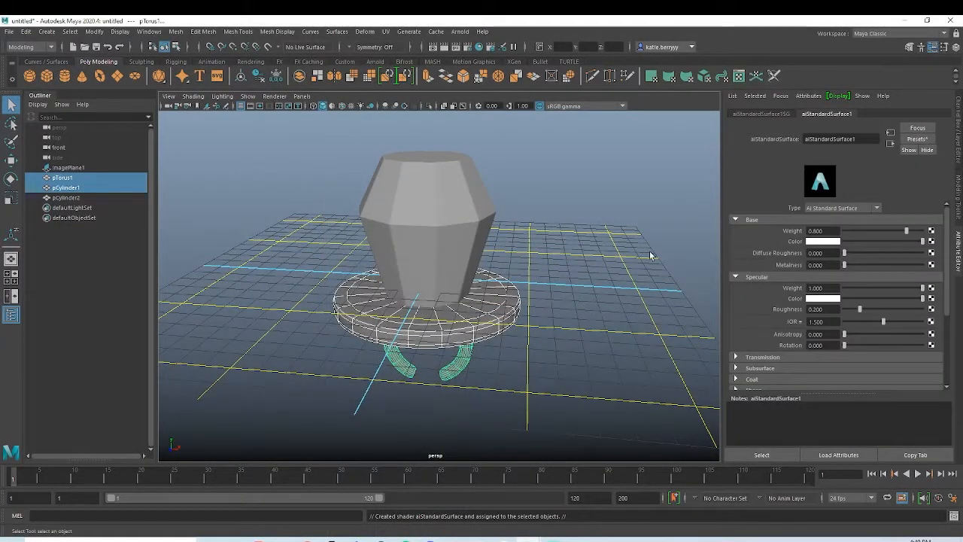
Step: Set the band and disc material's base color to red with saturation 0.923, and its diffuse roughness to 0.357
{"action": "left_click", "coordinate": [820, 241]}
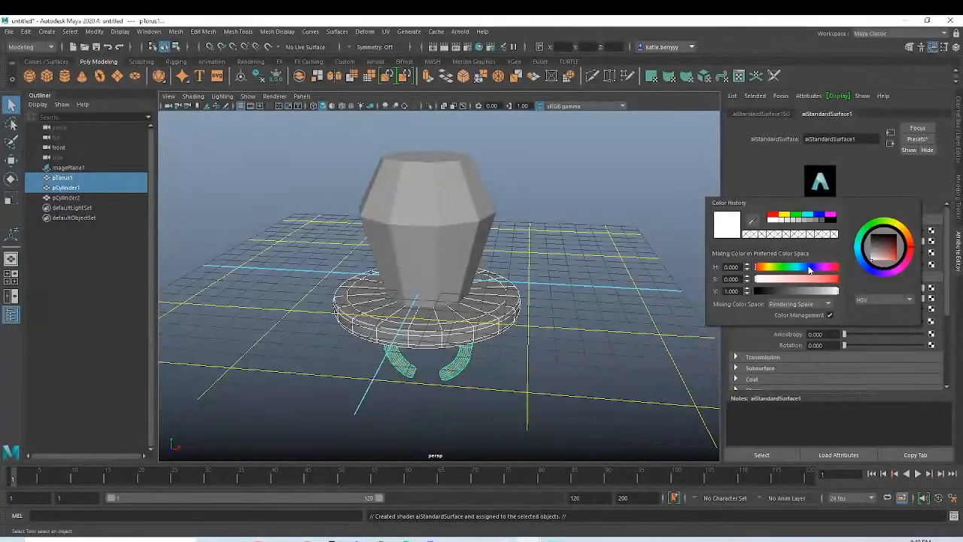
{"action": "left_click", "coordinate": [831, 280]}
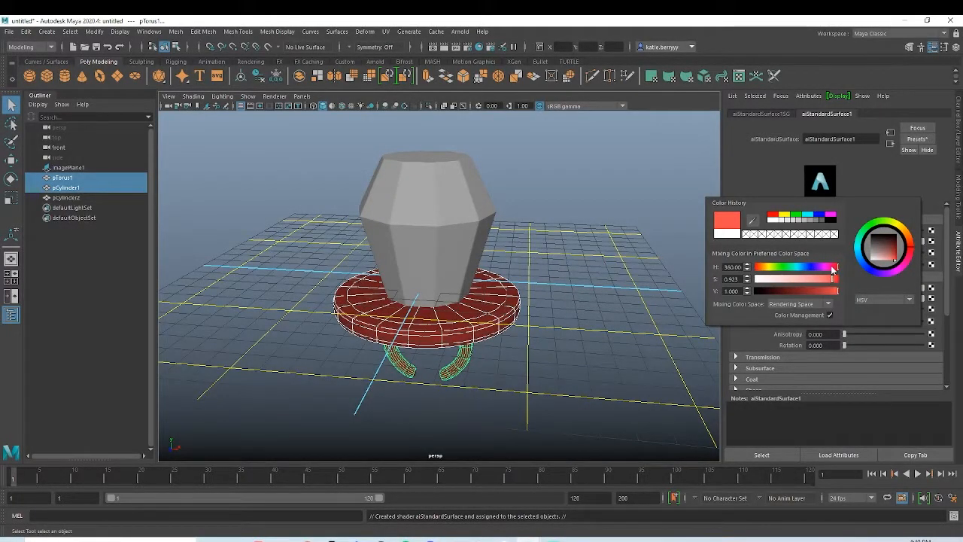
{"action": "left_click", "coordinate": [872, 253]}
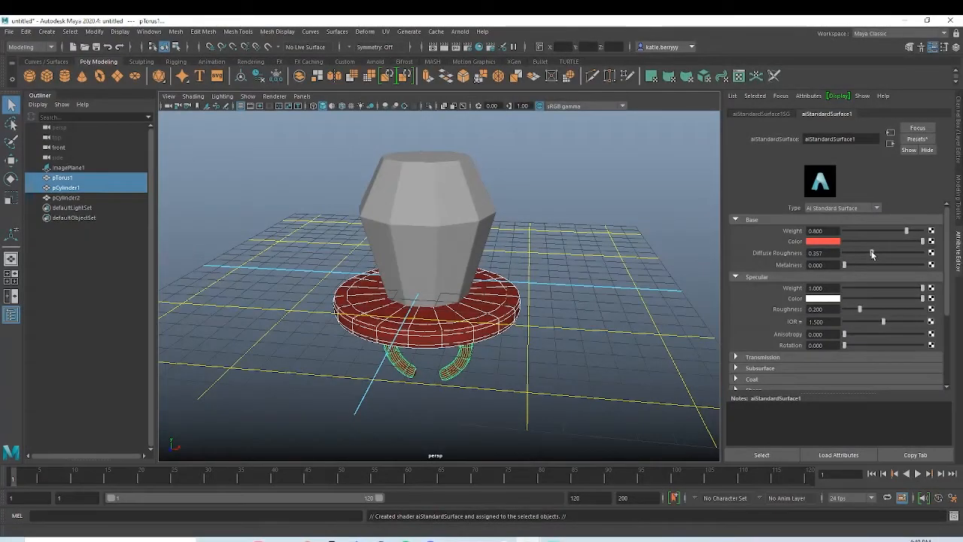
Step: Assign a separate new Arnold aiStandardSurface material to the gem
{"action": "left_click", "coordinate": [413, 191]}
{"action": "right_click", "coordinate": [444, 188]}
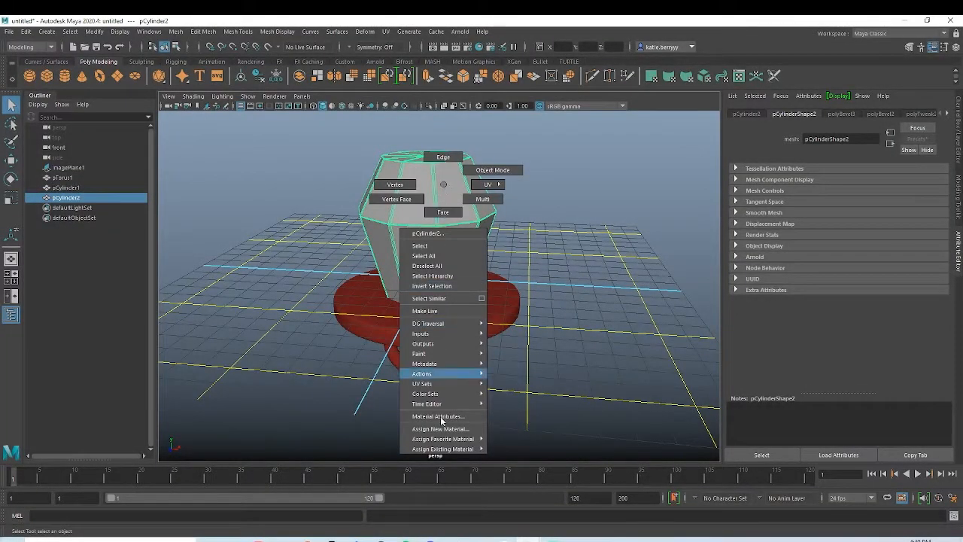
{"action": "left_click", "coordinate": [455, 428]}
{"action": "left_click", "coordinate": [349, 273]}
{"action": "left_click", "coordinate": [347, 279]}
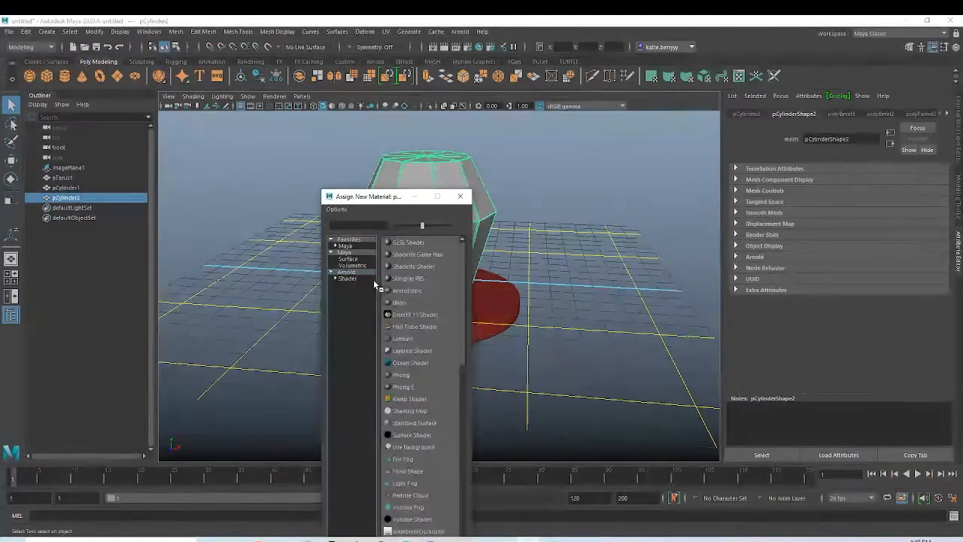
{"action": "left_click", "coordinate": [429, 412]}
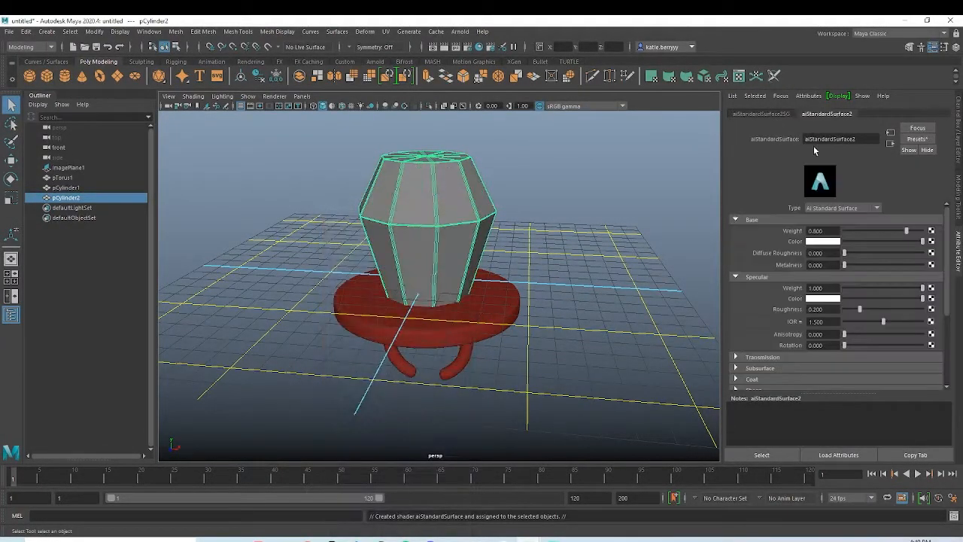
Step: Give the gem's material a bright cyan base color, a transmission weight of 0.182 and some diffuse roughness
{"action": "left_click", "coordinate": [823, 242]}
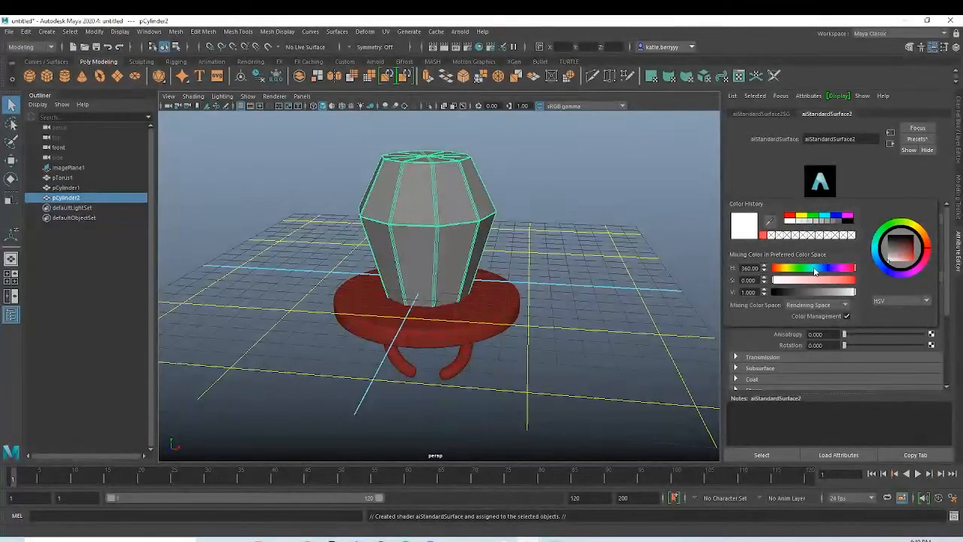
{"action": "left_click", "coordinate": [820, 280]}
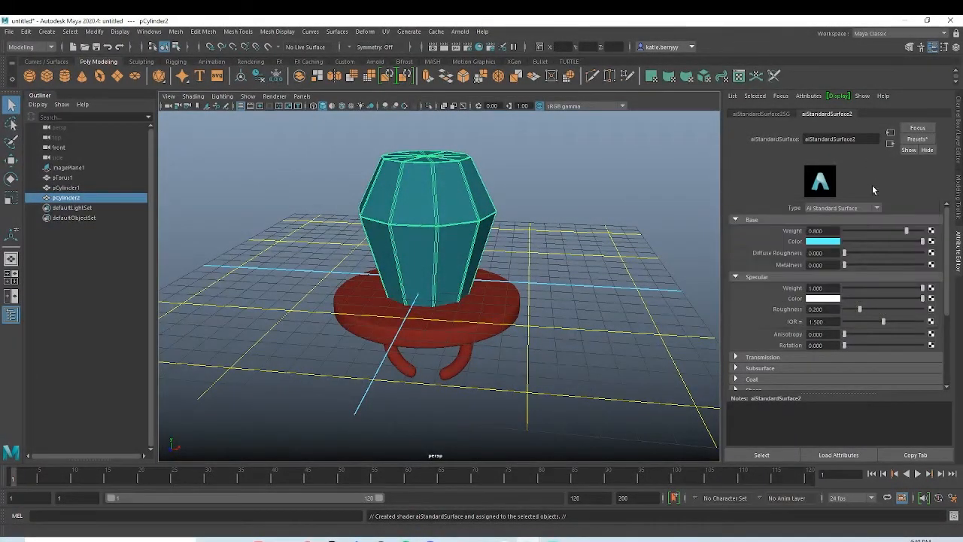
{"action": "scroll", "coordinate": [817, 310], "scroll_direction": "down", "scroll_amount": 2}
{"action": "left_click", "coordinate": [763, 297]}
{"action": "left_click", "coordinate": [860, 309]}
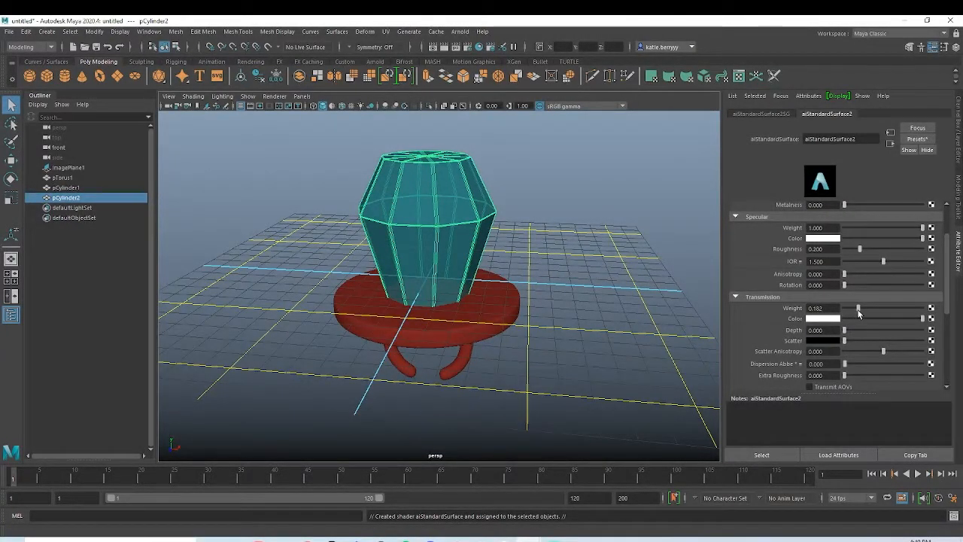
{"action": "scroll", "coordinate": [846, 310], "scroll_direction": "up", "scroll_amount": 2}
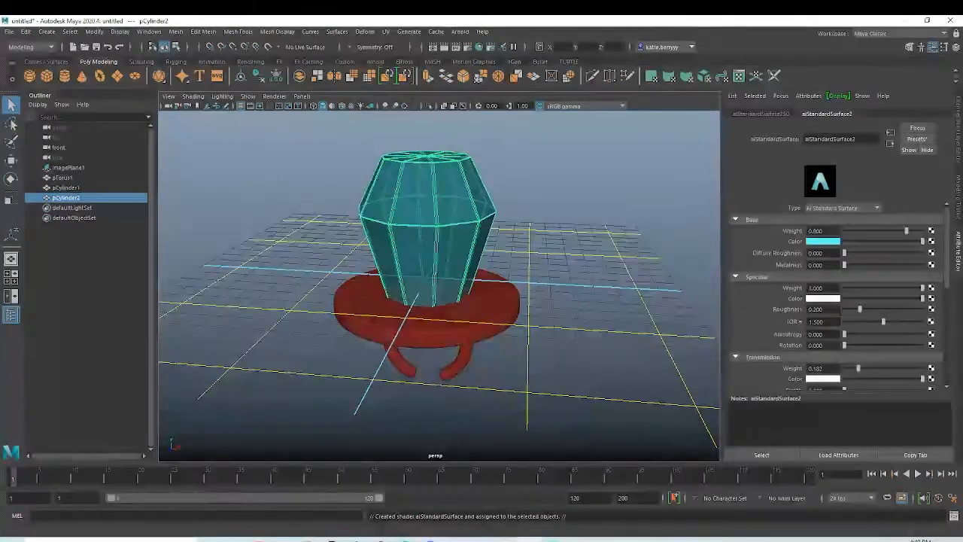
{"action": "left_click", "coordinate": [859, 253]}
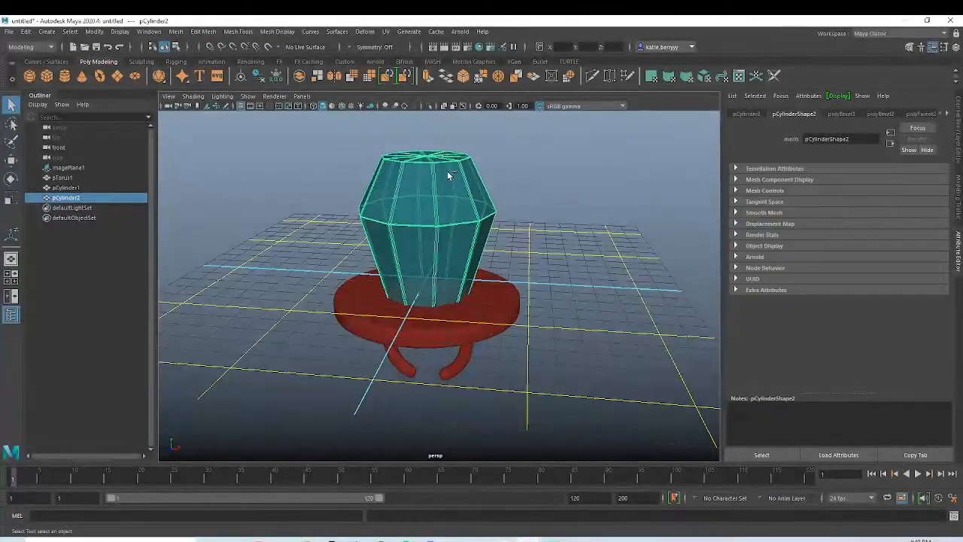
Step: Save the scene as a Maya ASCII file named "ring pop" in the Downloads folder
{"action": "key", "text": "ctrl+shift+s"}
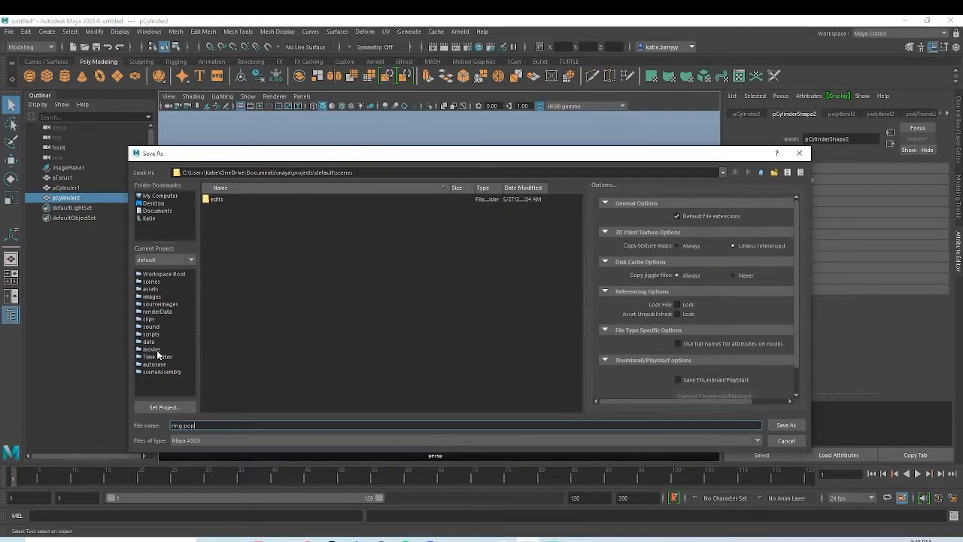
{"action": "left_click", "coordinate": [156, 211]}
{"action": "left_click", "coordinate": [149, 218]}
{"action": "left_click", "coordinate": [226, 262]}
{"action": "double_click", "coordinate": [227, 262]}
{"action": "left_click", "coordinate": [786, 425]}
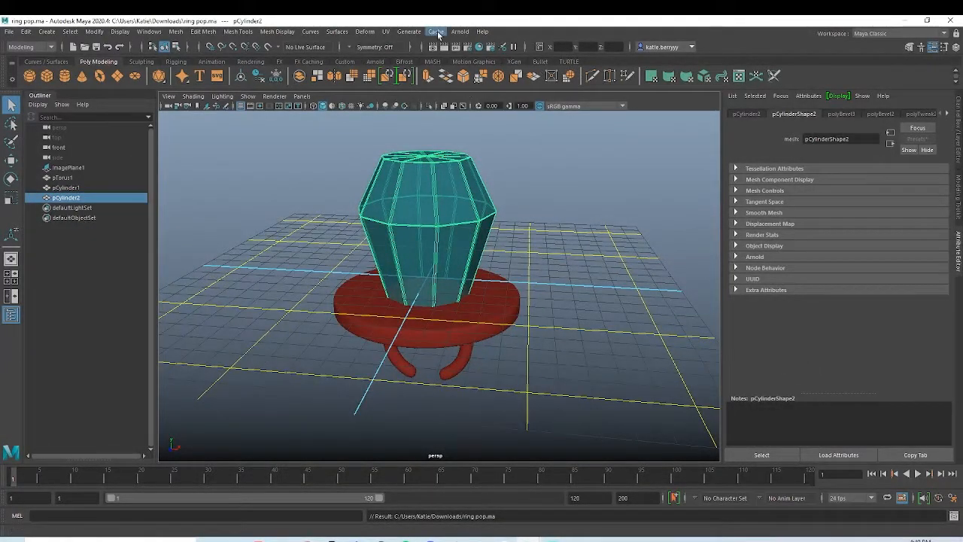
Step: Open the Arnold RenderView and light the scene with an Arnold SkyDome light
{"action": "left_click", "coordinate": [459, 33]}
{"action": "left_click", "coordinate": [482, 48]}
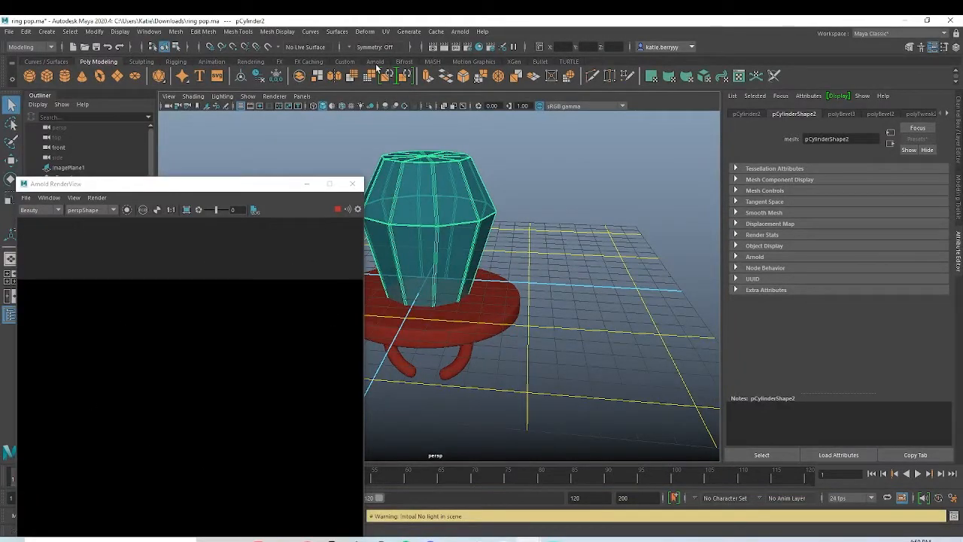
{"action": "left_click", "coordinate": [375, 61]}
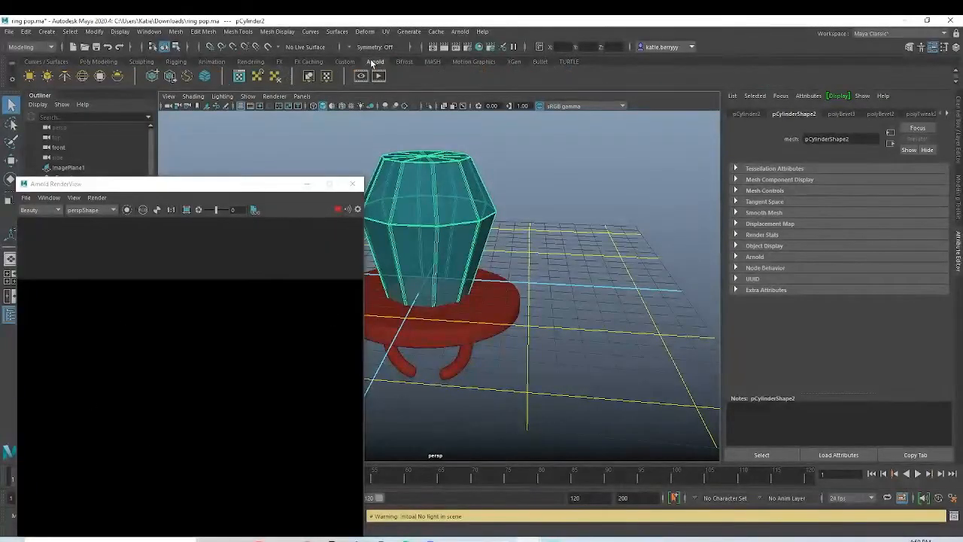
{"action": "left_click", "coordinate": [85, 78]}
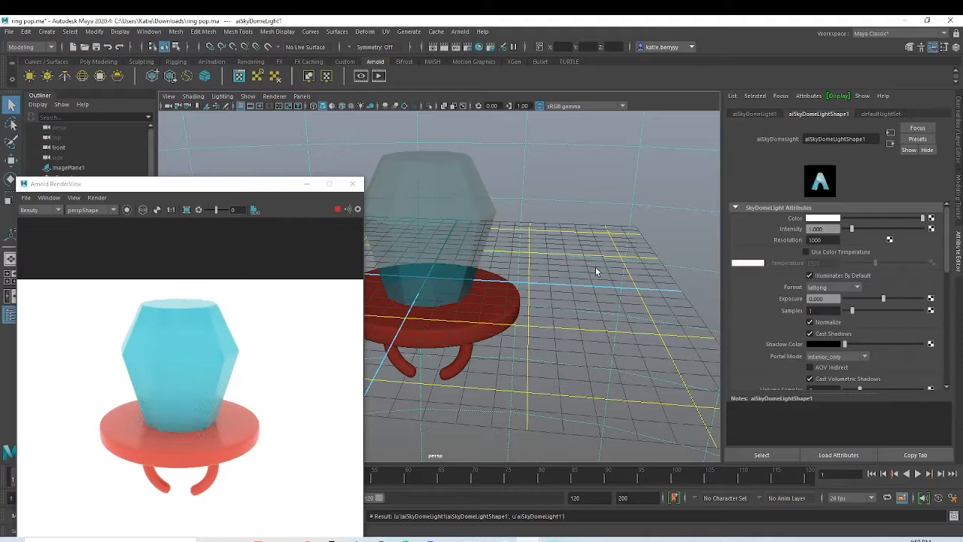
{"action": "left_click_drag", "start_coordinate": [474, 259], "coordinate": [532, 283], "text": "alt"}
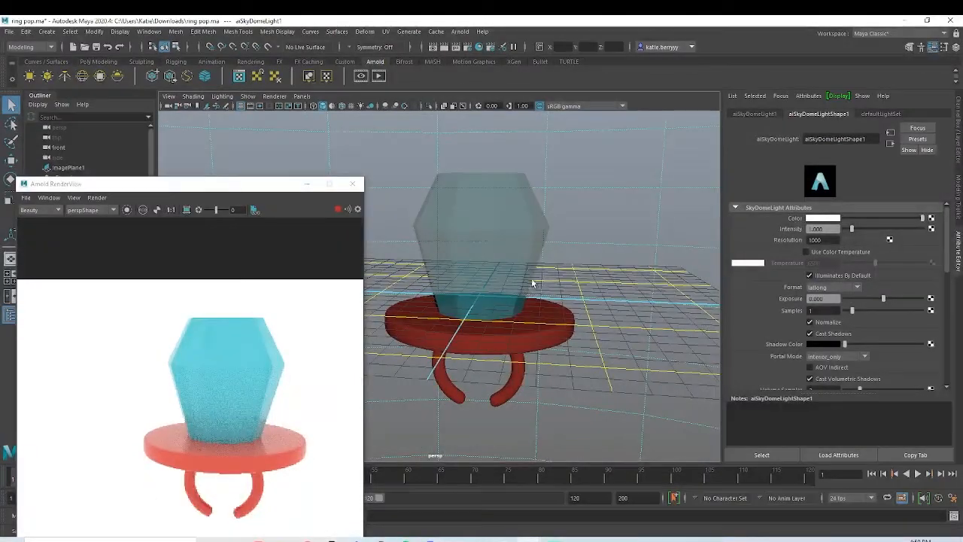
Step: Extrude all faces of the gem with a thickness of 0.34 to give it a shell
{"action": "left_click", "coordinate": [488, 245]}
{"action": "mouse_move", "coordinate": [489, 245]}
{"action": "left_mouse_down", "text": "alt"}
{"action": "mouse_move", "coordinate": [490, 275]}
{"action": "mouse_move", "coordinate": [486, 188]}
{"action": "mouse_move", "coordinate": [454, 249]}
{"action": "mouse_move", "coordinate": [477, 238]}
{"action": "mouse_move", "coordinate": [486, 249]}
{"action": "left_mouse_up", "text": "alt"}
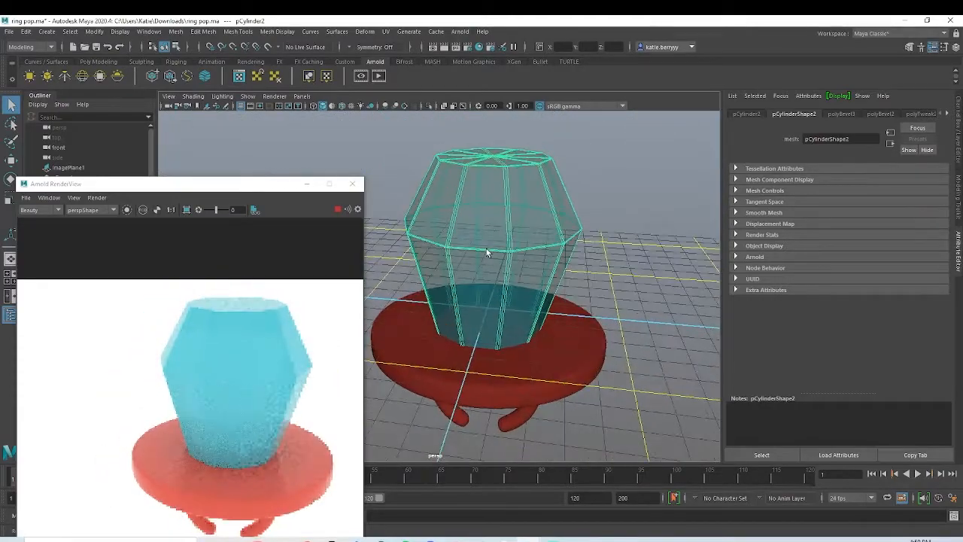
{"action": "key", "text": "ctrl+e"}
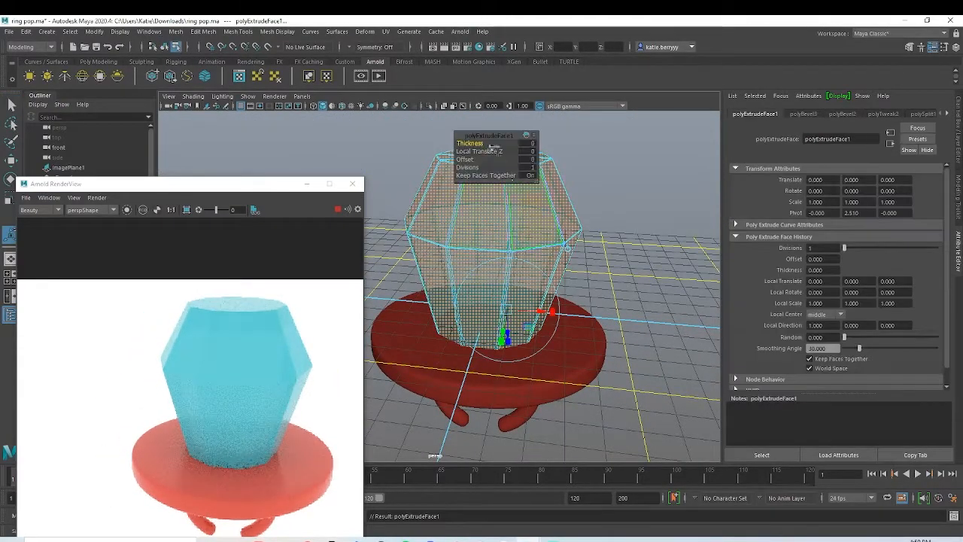
{"action": "left_click_drag", "start_coordinate": [473, 142], "coordinate": [486, 142]}
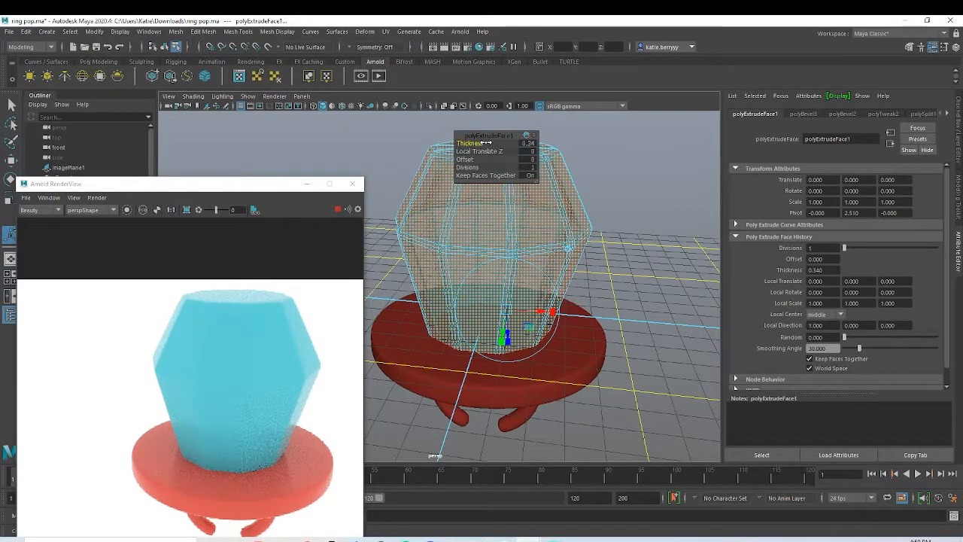
{"action": "left_click_drag", "start_coordinate": [514, 313], "coordinate": [517, 292], "text": "alt"}
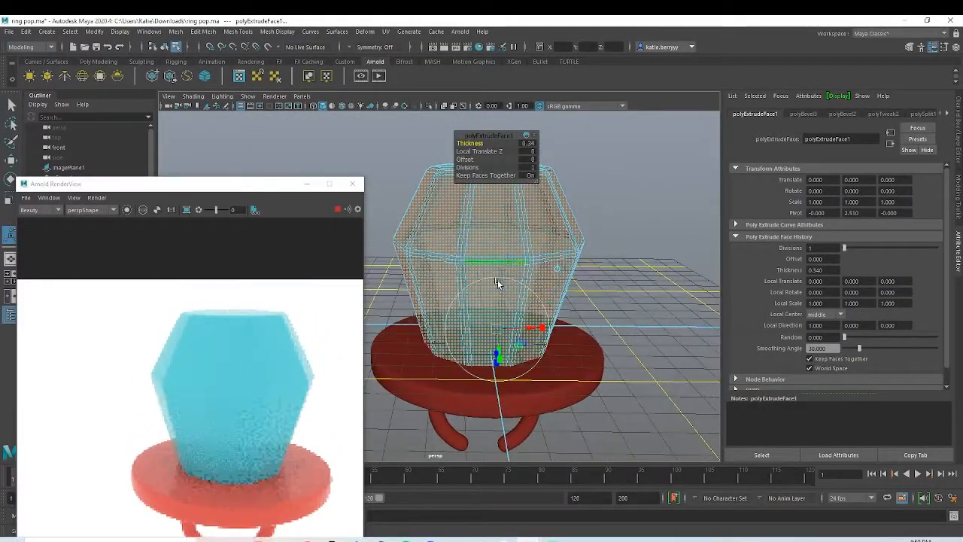
Step: Scale the whole gem down slightly in the front view to fit the reference image
{"action": "key", "text": "space"}
{"action": "key", "text": "space"}
{"action": "left_click_drag", "start_coordinate": [228, 185], "coordinate": [786, 156]}
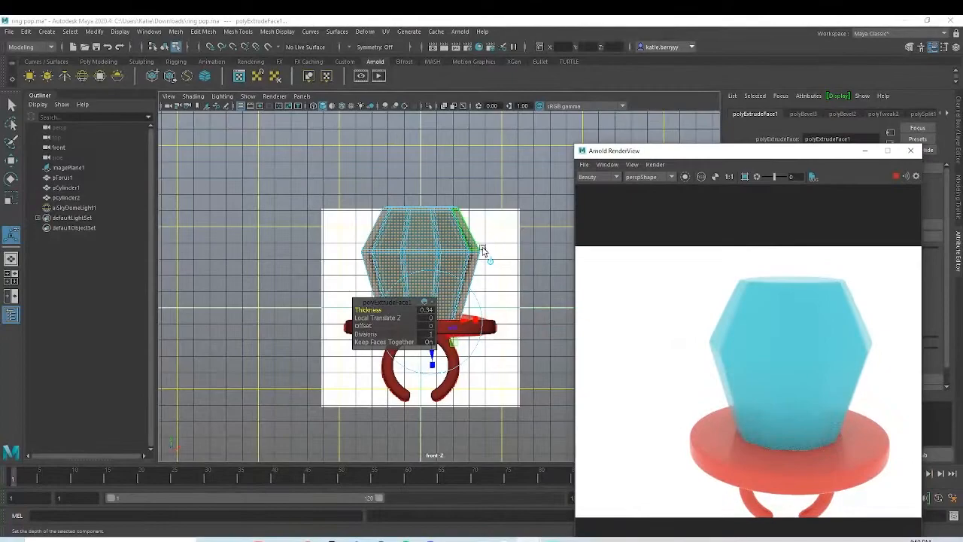
{"action": "scroll", "coordinate": [459, 252], "scroll_direction": "down", "scroll_amount": 1}
{"action": "right_click_drag", "start_coordinate": [441, 249], "coordinate": [486, 212]}
{"action": "key", "text": "r"}
{"action": "mouse_move", "coordinate": [428, 290]}
{"action": "left_mouse_down"}
{"action": "mouse_move", "coordinate": [411, 287]}
{"action": "mouse_move", "coordinate": [422, 283]}
{"action": "left_mouse_up"}
{"action": "key", "text": "space"}
{"action": "key", "text": "space"}
{"action": "left_click_drag", "start_coordinate": [797, 151], "coordinate": [316, 68]}
{"action": "middle_click_drag", "start_coordinate": [577, 306], "coordinate": [615, 268], "text": "alt"}
{"action": "right_click_drag", "start_coordinate": [615, 268], "coordinate": [580, 281], "text": "alt"}
{"action": "left_click_drag", "start_coordinate": [580, 280], "coordinate": [534, 287], "text": "alt"}
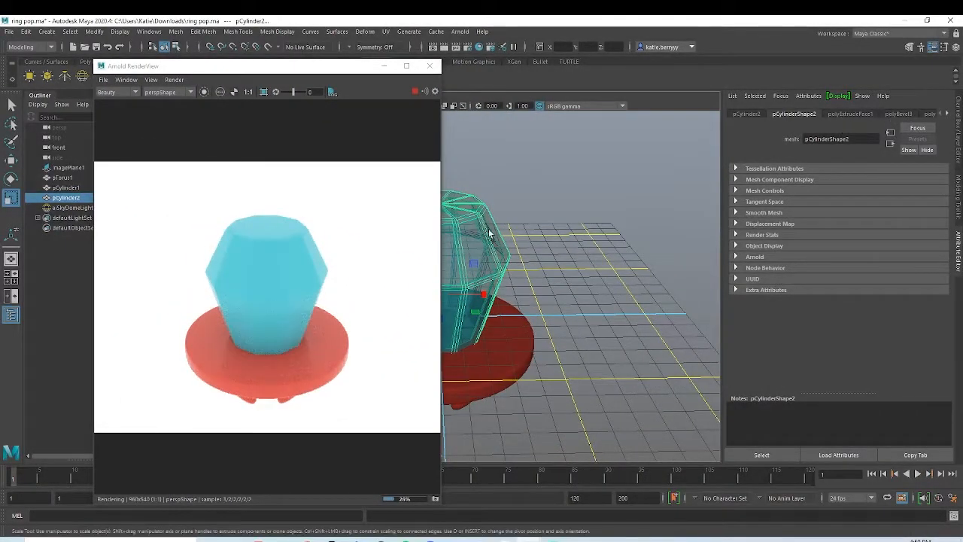
Step: Delete the construction history of the ring band, disc and gem together
{"action": "left_click_drag", "start_coordinate": [578, 404], "coordinate": [467, 258]}
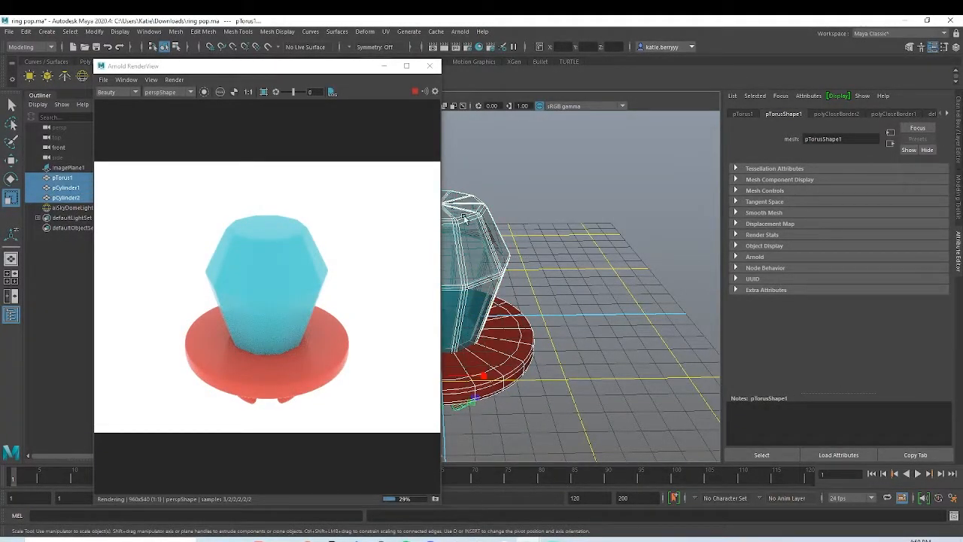
{"action": "left_click", "coordinate": [26, 31]}
{"action": "mouse_move", "coordinate": [83, 157]}
{"action": "left_click", "coordinate": [218, 162]}
{"action": "left_click_drag", "start_coordinate": [301, 70], "coordinate": [225, 170]}
{"action": "scroll", "coordinate": [183, 279], "scroll_direction": "down", "scroll_amount": 4}
{"action": "middle_click_drag", "start_coordinate": [463, 288], "coordinate": [442, 279], "text": "alt"}
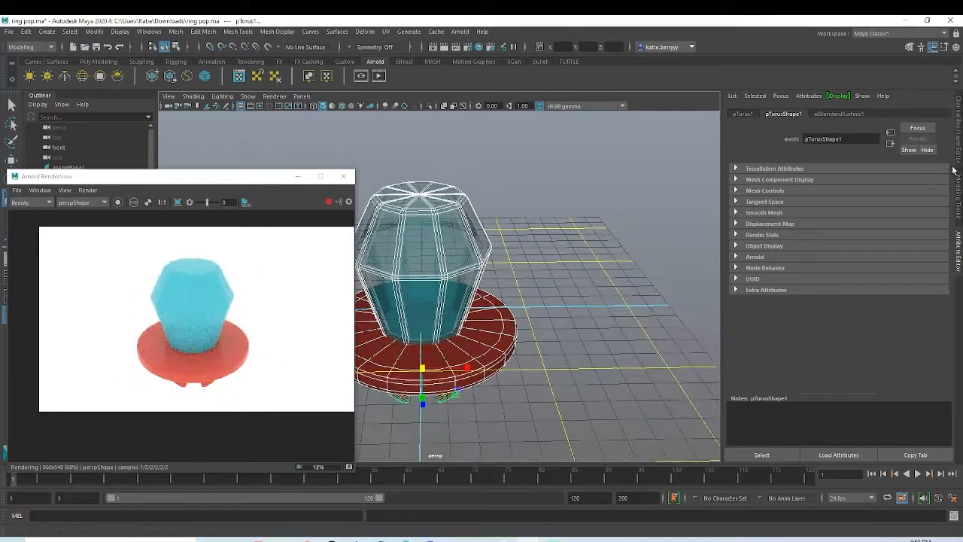
Step: Set the transmission weight of the gem's material to 0.662
{"action": "left_click", "coordinate": [839, 113]}
{"action": "left_click", "coordinate": [462, 235]}
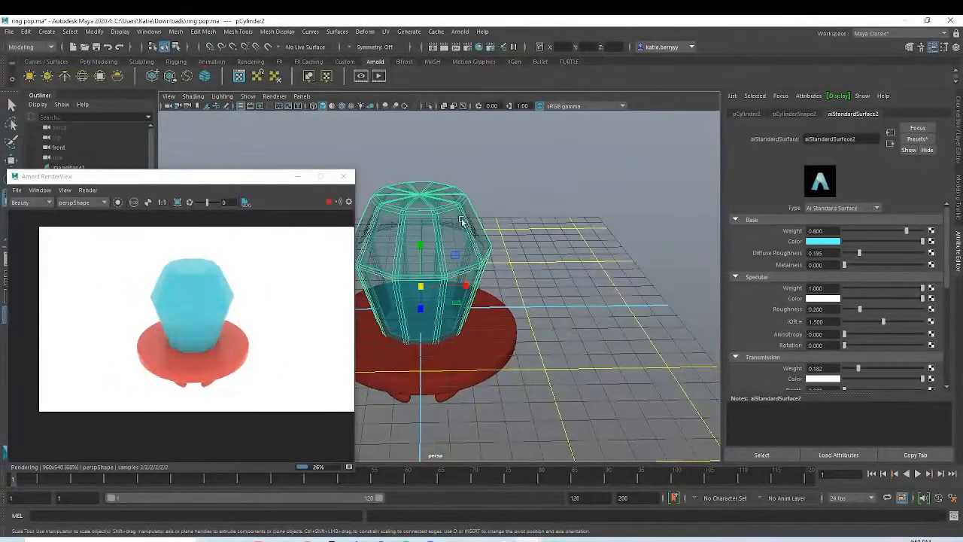
{"action": "scroll", "coordinate": [865, 323], "scroll_direction": "down", "scroll_amount": 4}
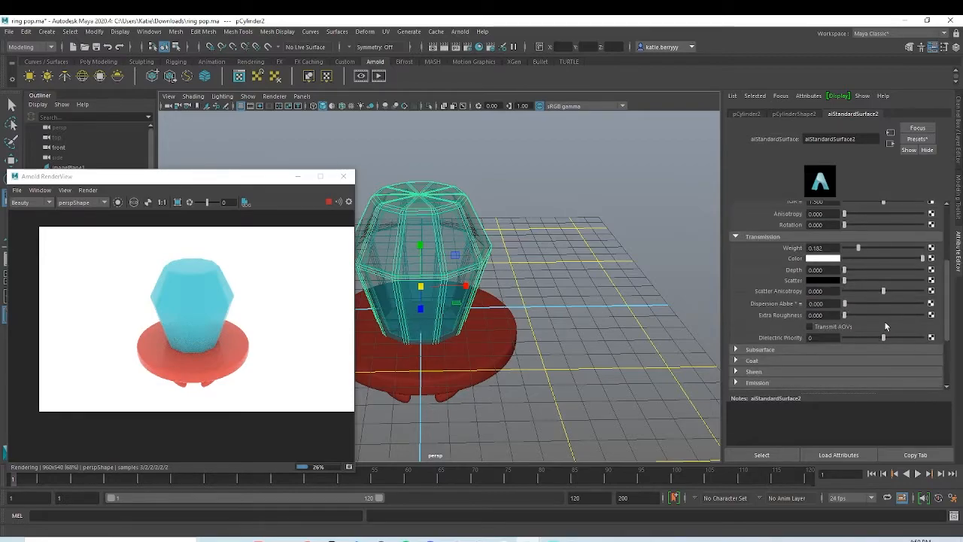
{"action": "left_click", "coordinate": [893, 247]}
{"action": "left_click_drag", "start_coordinate": [898, 246], "coordinate": [893, 242]}
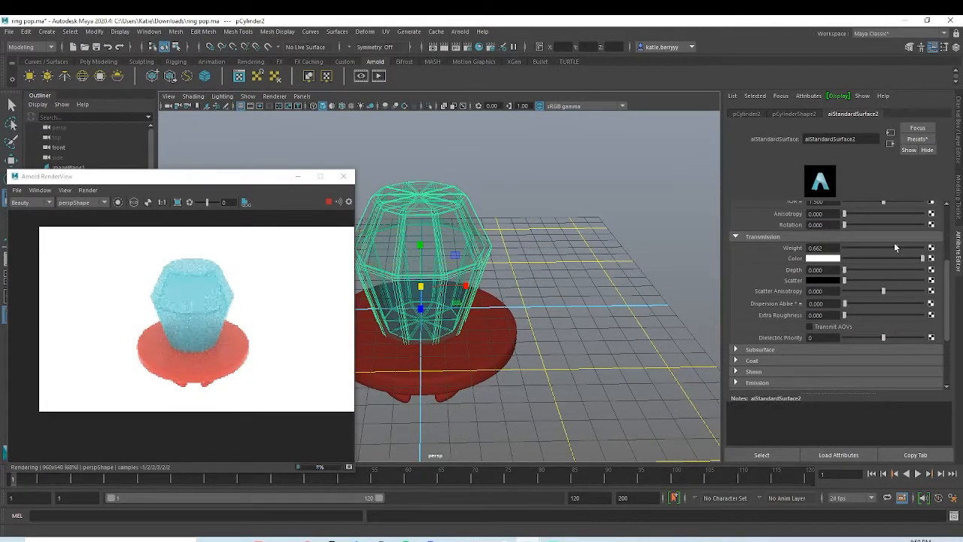
{"action": "left_click_drag", "start_coordinate": [617, 331], "coordinate": [563, 291], "text": "alt"}
Step: Set the gem material's diffuse roughness to 0.097 and its specular weight to 0
{"action": "scroll", "coordinate": [855, 289], "scroll_direction": "up", "scroll_amount": 3}
{"action": "mouse_move", "coordinate": [844, 264]}
{"action": "left_mouse_down"}
{"action": "mouse_move", "coordinate": [901, 265]}
{"action": "mouse_move", "coordinate": [787, 277]}
{"action": "left_mouse_up"}
{"action": "left_click_drag", "start_coordinate": [868, 258], "coordinate": [787, 280]}
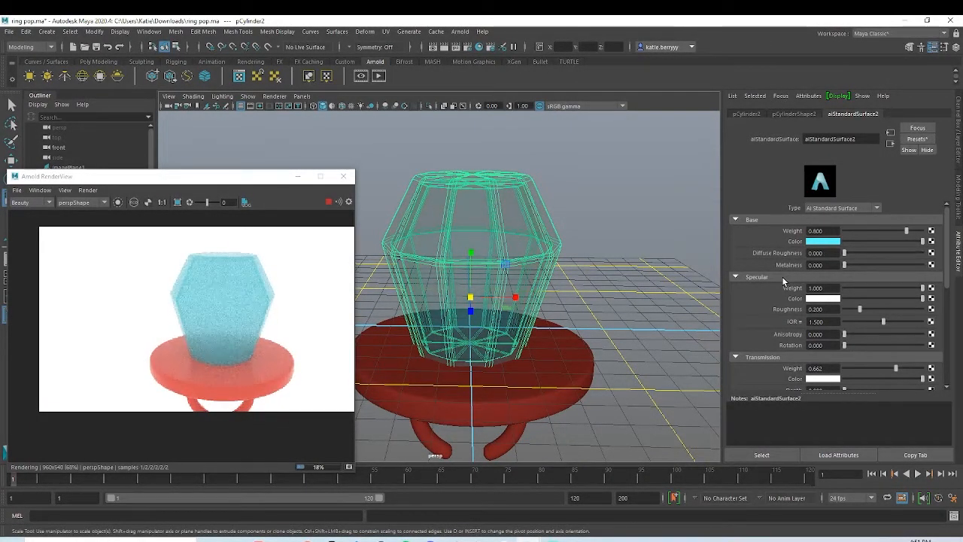
{"action": "left_click_drag", "start_coordinate": [844, 253], "coordinate": [860, 253]}
{"action": "left_click_drag", "start_coordinate": [860, 287], "coordinate": [766, 297]}
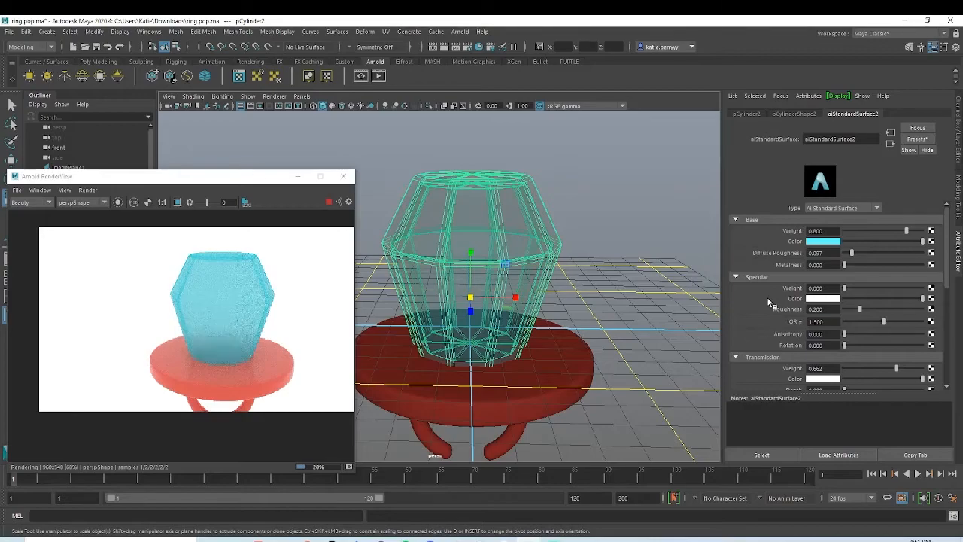
{"action": "left_click_drag", "start_coordinate": [684, 301], "coordinate": [612, 296], "text": "alt"}
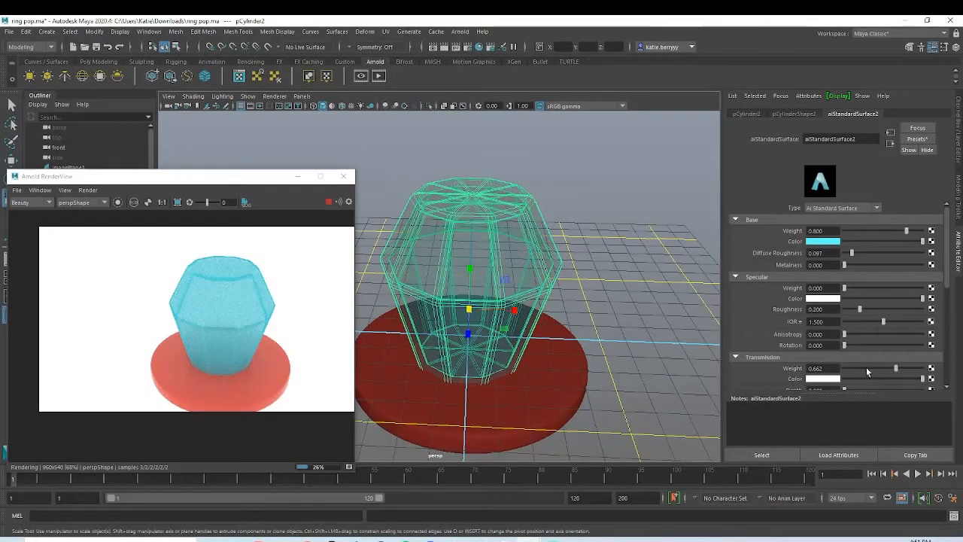
Step: Give the gem's material a fully saturated cyan transmission color, a transmission weight of about 0.9 and a depth of 100
{"action": "scroll", "coordinate": [873, 361], "scroll_direction": "down", "scroll_amount": 2}
{"action": "left_click", "coordinate": [826, 321]}
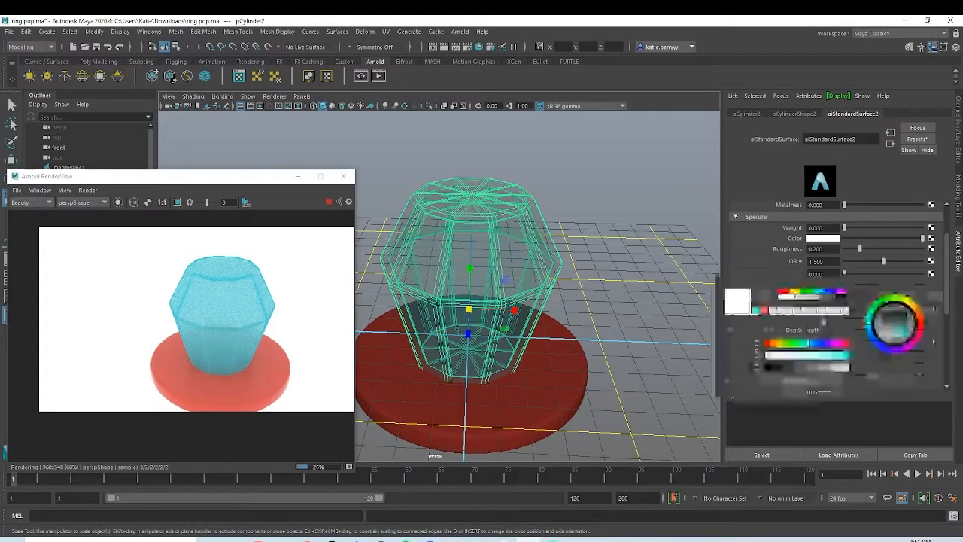
{"action": "left_click_drag", "start_coordinate": [813, 357], "coordinate": [878, 357]}
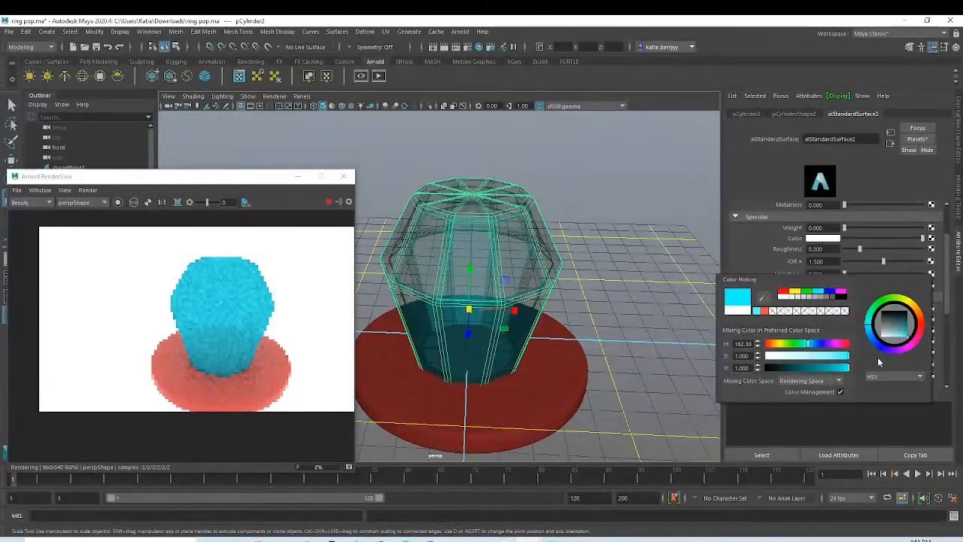
{"action": "left_click", "coordinate": [758, 253]}
{"action": "mouse_move", "coordinate": [906, 310]}
{"action": "left_mouse_down"}
{"action": "mouse_move", "coordinate": [931, 308]}
{"action": "mouse_move", "coordinate": [912, 313]}
{"action": "left_mouse_up"}
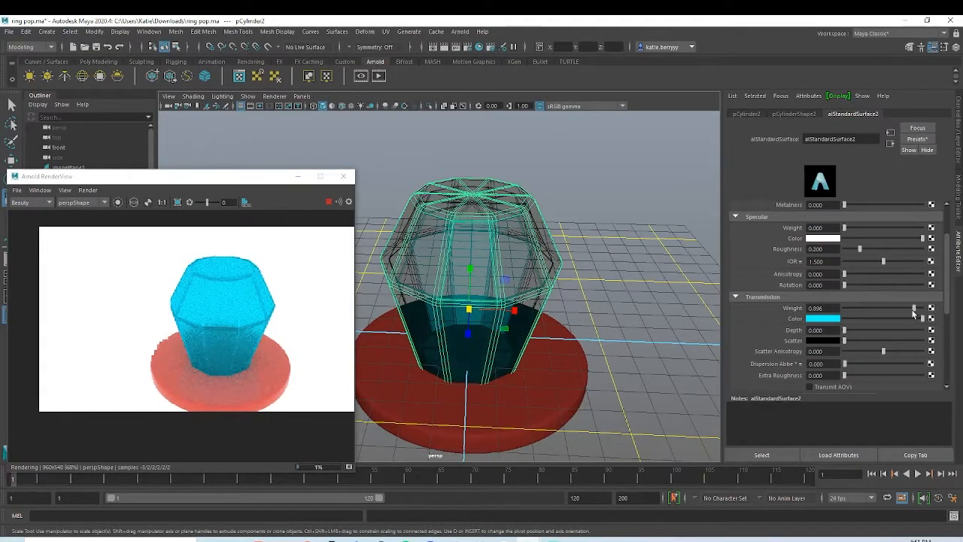
{"action": "mouse_move", "coordinate": [911, 310]}
{"action": "left_mouse_down"}
{"action": "mouse_move", "coordinate": [903, 315]}
{"action": "mouse_move", "coordinate": [913, 317]}
{"action": "left_mouse_up"}
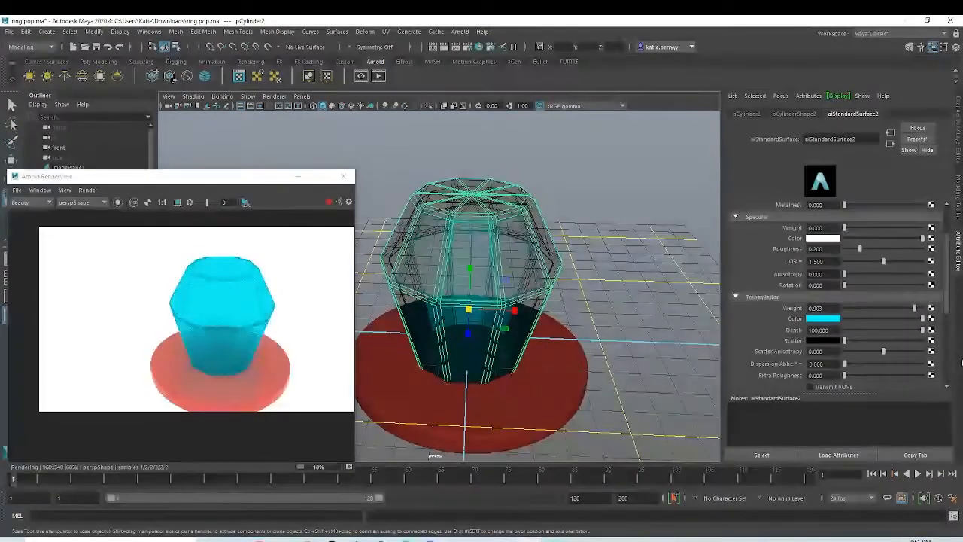
{"action": "left_click_drag", "start_coordinate": [638, 355], "coordinate": [565, 329], "text": "alt"}
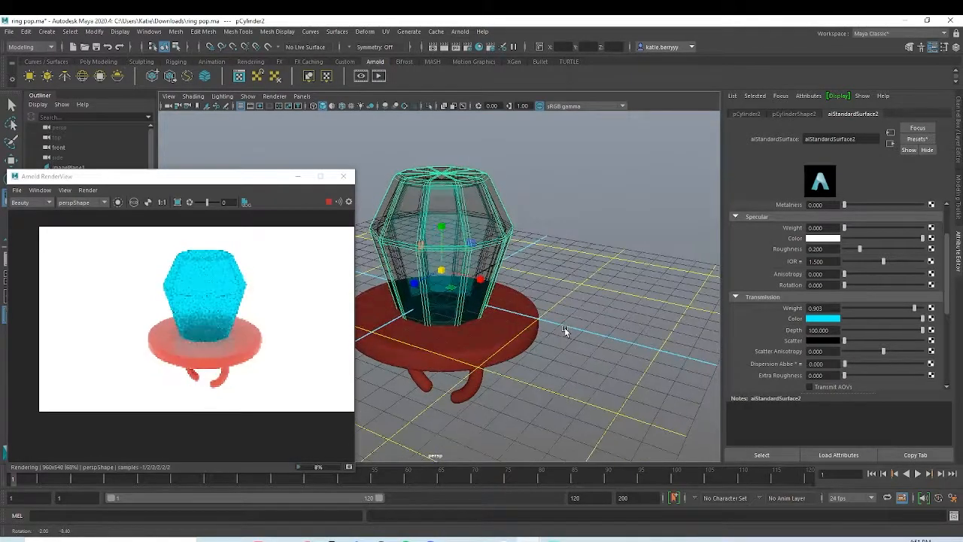
Step: Add a polygon plane as a floor, scaled up to about 36, and lower it beneath the disc
{"action": "left_click", "coordinate": [98, 61]}
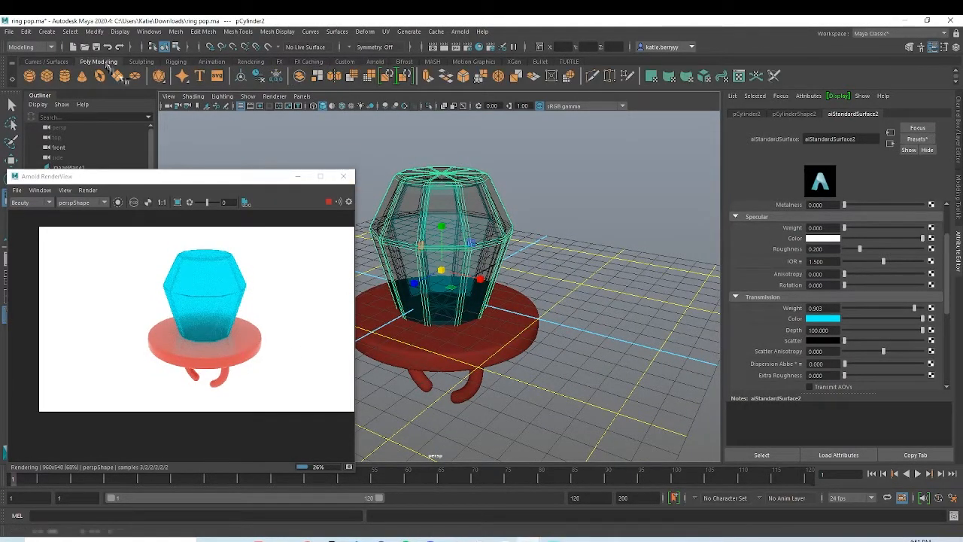
{"action": "left_click", "coordinate": [117, 76]}
{"action": "left_click_drag", "start_coordinate": [436, 302], "coordinate": [916, 249]}
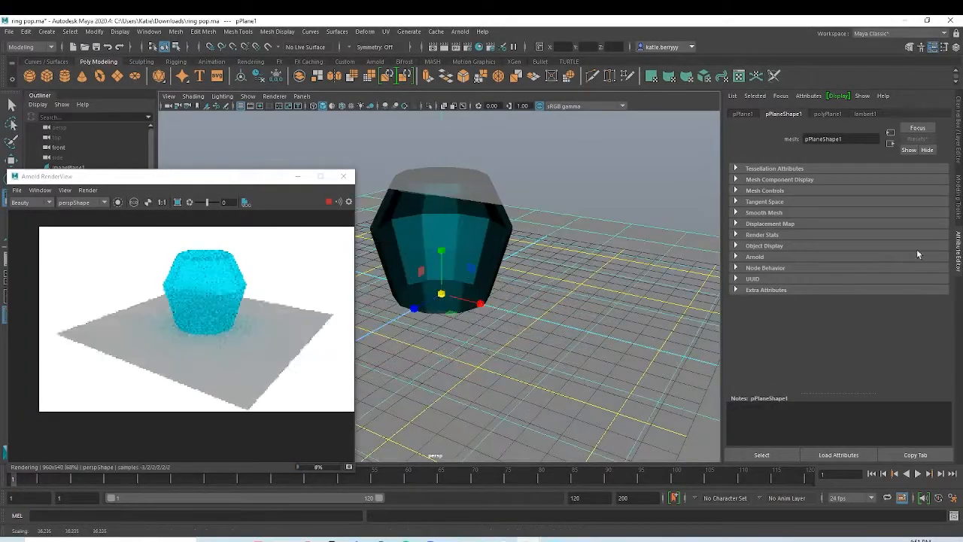
{"action": "key", "text": "w"}
{"action": "left_click_drag", "start_coordinate": [443, 253], "coordinate": [452, 321]}
Step: Assign a new aiStandardSurface material to the floor plane and map a Checker texture to its base color
{"action": "right_click_drag", "start_coordinate": [587, 299], "coordinate": [578, 527]}
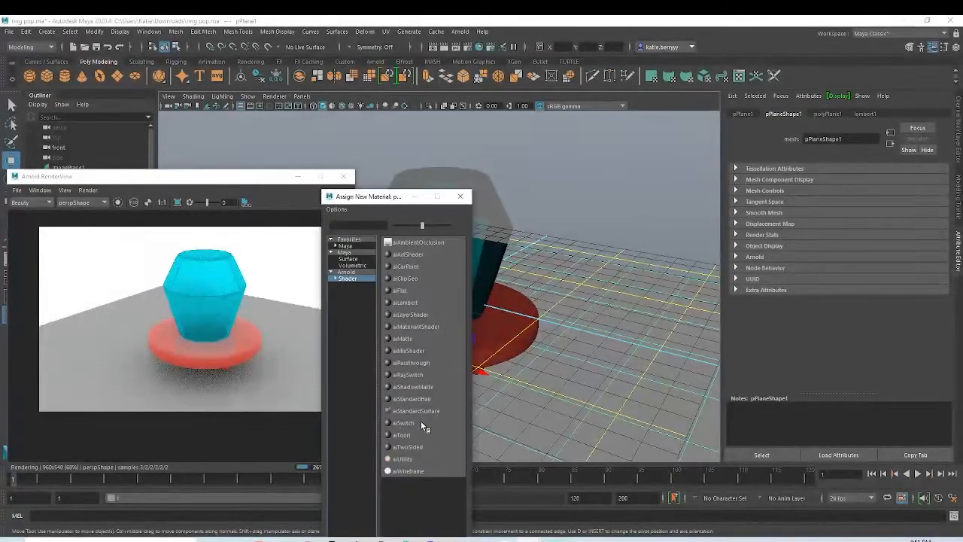
{"action": "left_click", "coordinate": [417, 411]}
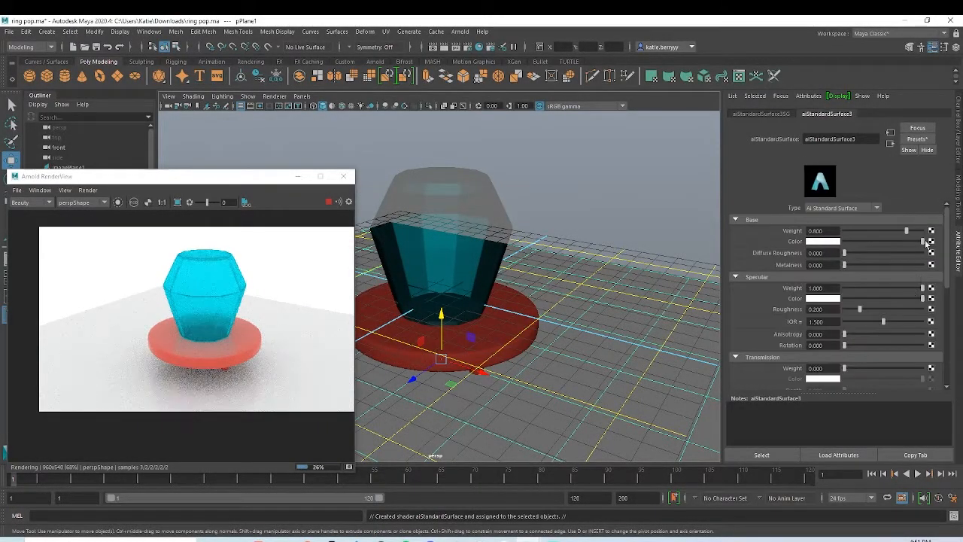
{"action": "left_click", "coordinate": [930, 241]}
{"action": "left_click", "coordinate": [569, 163]}
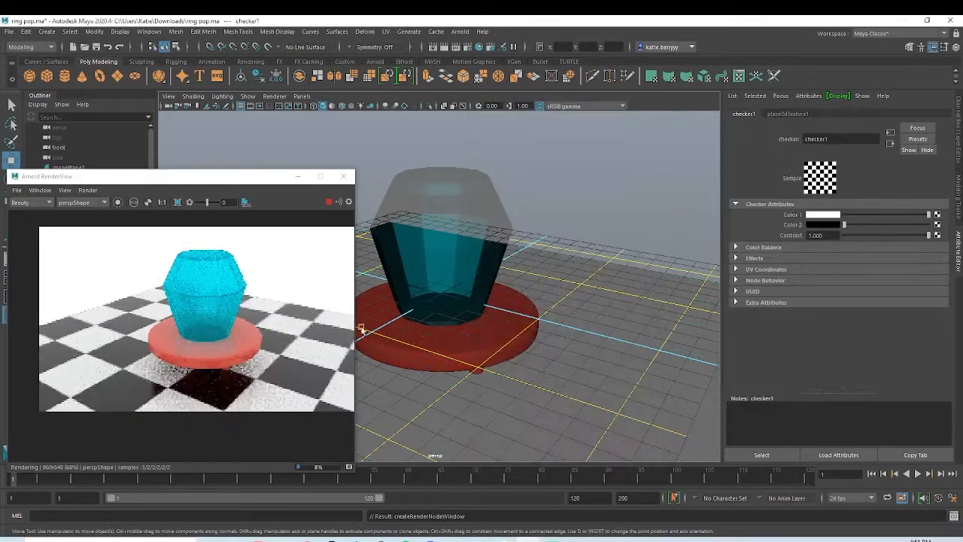
Step: Lower the checkered floor plane until it meets the bottom ends of the ring band
{"action": "left_click_drag", "start_coordinate": [367, 311], "coordinate": [518, 380], "text": "alt"}
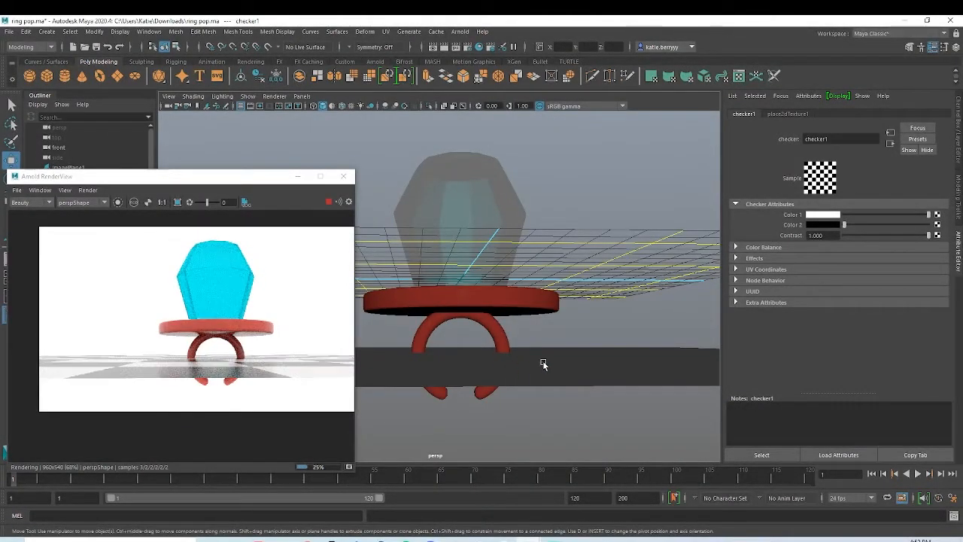
{"action": "left_click", "coordinate": [543, 364]}
{"action": "left_click_drag", "start_coordinate": [462, 309], "coordinate": [459, 348]}
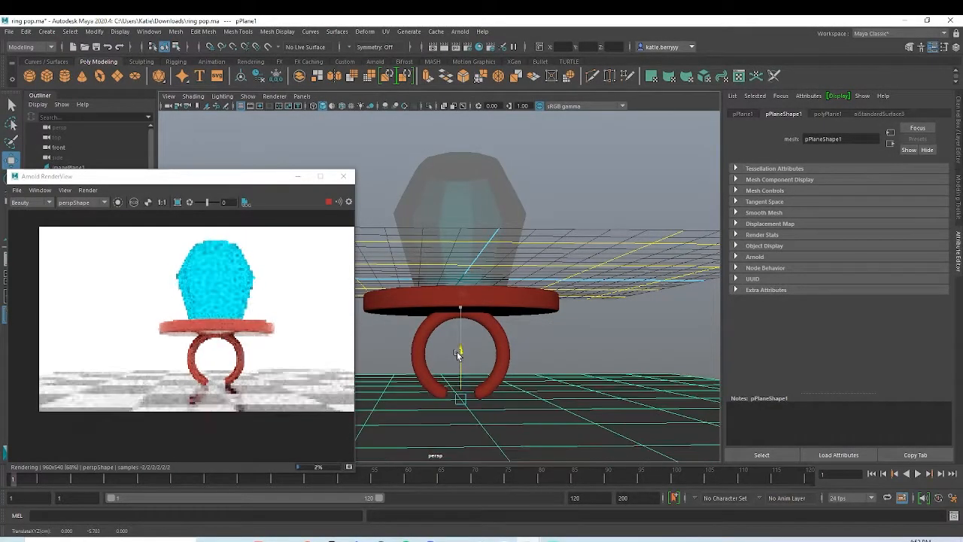
{"action": "left_click_drag", "start_coordinate": [546, 304], "coordinate": [559, 316], "text": "alt"}
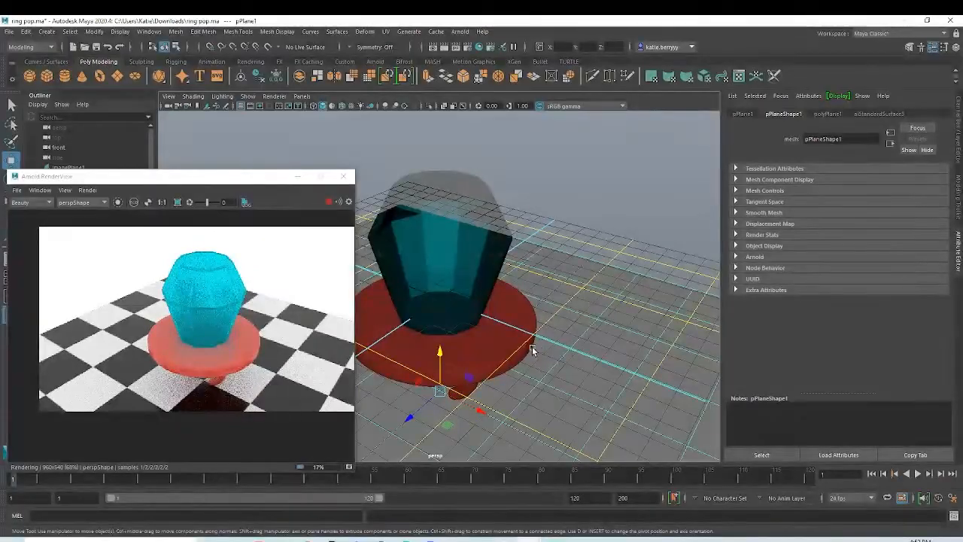
{"action": "left_click_drag", "start_coordinate": [533, 349], "coordinate": [545, 335], "text": "alt"}
{"action": "middle_click_drag", "start_coordinate": [592, 338], "coordinate": [606, 337], "text": "alt"}
{"action": "middle_click_drag", "start_coordinate": [343, 316], "coordinate": [304, 327], "text": "alt"}
{"action": "scroll", "coordinate": [270, 322], "scroll_direction": "down", "scroll_amount": 1}
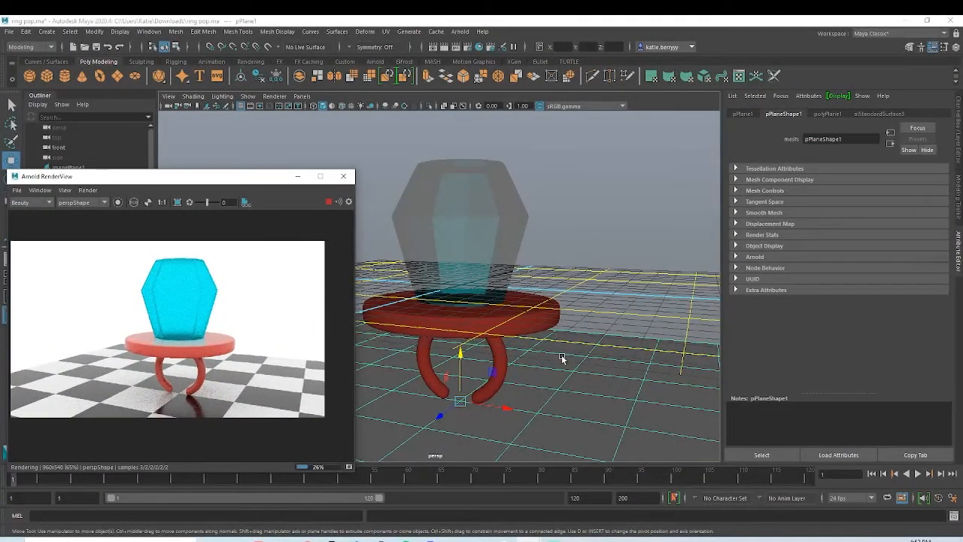
{"action": "left_click_drag", "start_coordinate": [562, 359], "coordinate": [575, 360], "text": "alt"}
Step: Try a subsurface weight of about 0.46 with a cyan subsurface color on the gem's material, and undo the changes
{"action": "left_click", "coordinate": [521, 201]}
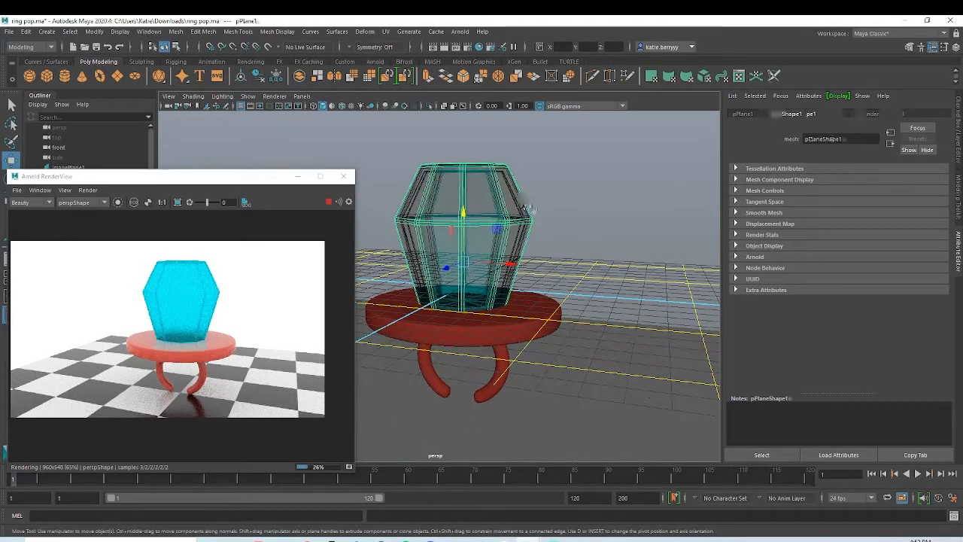
{"action": "left_click", "coordinate": [853, 113]}
{"action": "scroll", "coordinate": [852, 315], "scroll_direction": "down", "scroll_amount": 4}
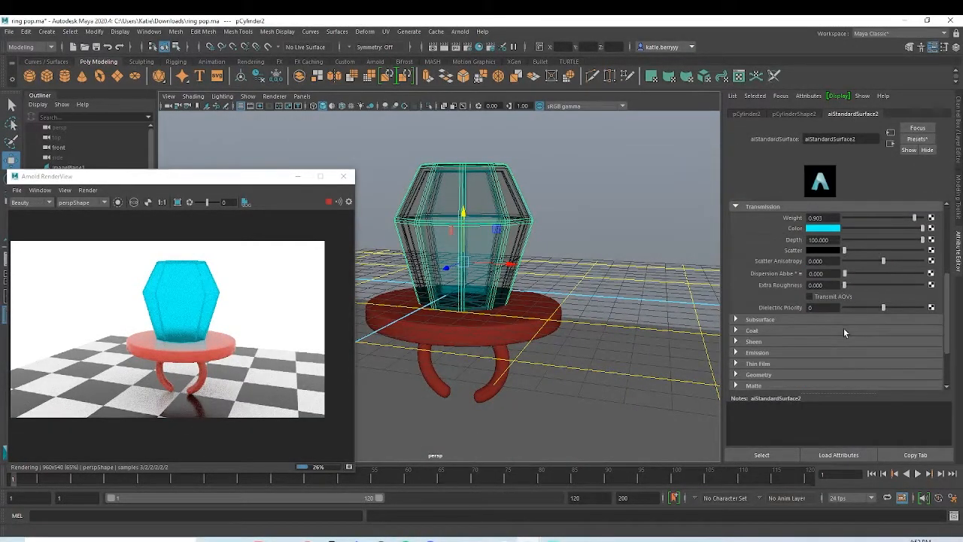
{"action": "scroll", "coordinate": [827, 339], "scroll_direction": "down", "scroll_amount": 4}
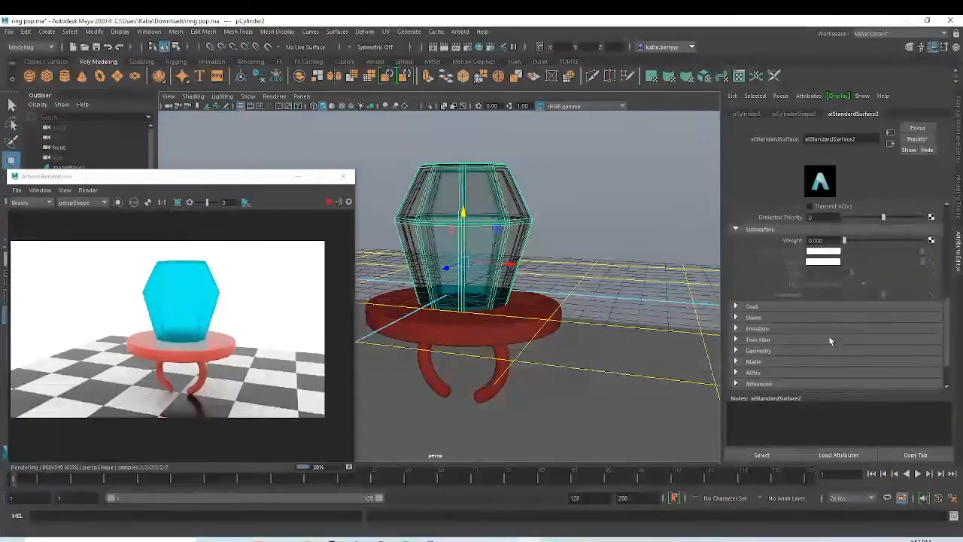
{"action": "left_click_drag", "start_coordinate": [854, 240], "coordinate": [877, 240]}
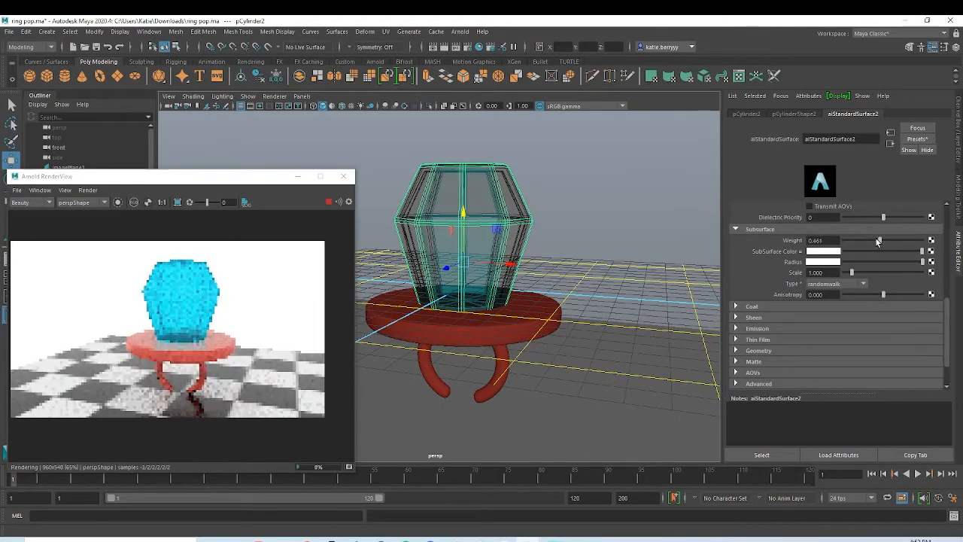
{"action": "left_click", "coordinate": [833, 252]}
{"action": "left_click_drag", "start_coordinate": [785, 288], "coordinate": [880, 301]}
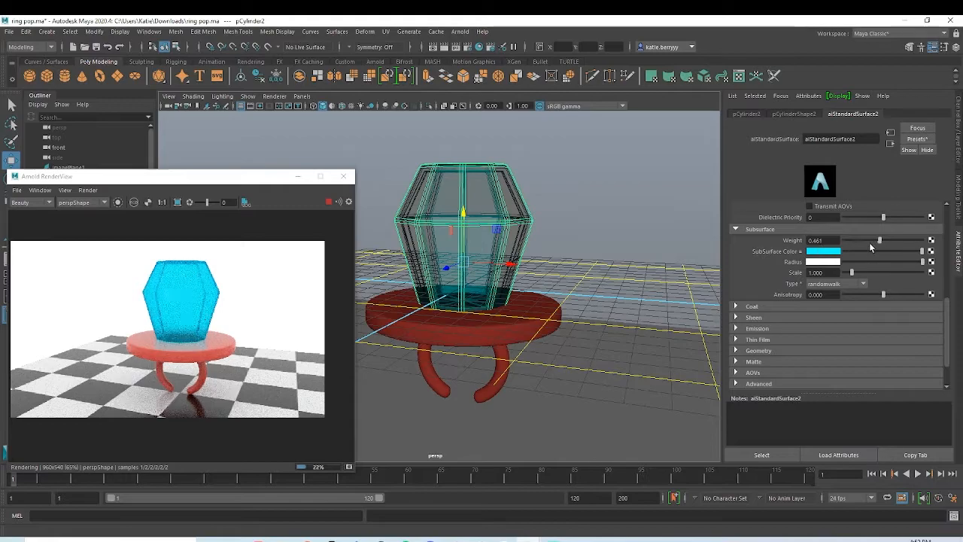
{"action": "key", "text": "ctrl+z"}
{"action": "key", "text": "ctrl+z"}
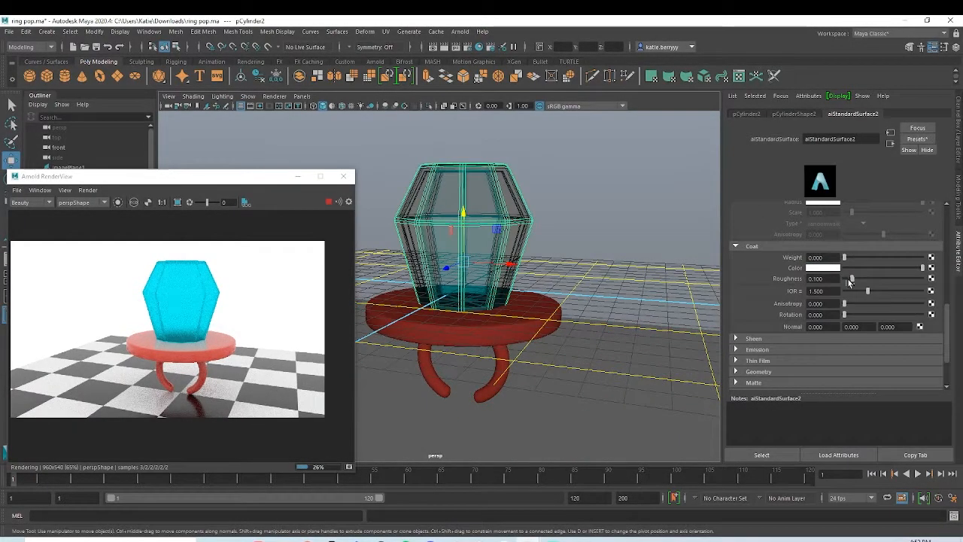
{"action": "left_click_drag", "start_coordinate": [850, 279], "coordinate": [799, 280]}
{"action": "left_click_drag", "start_coordinate": [960, 293], "coordinate": [952, 303]}
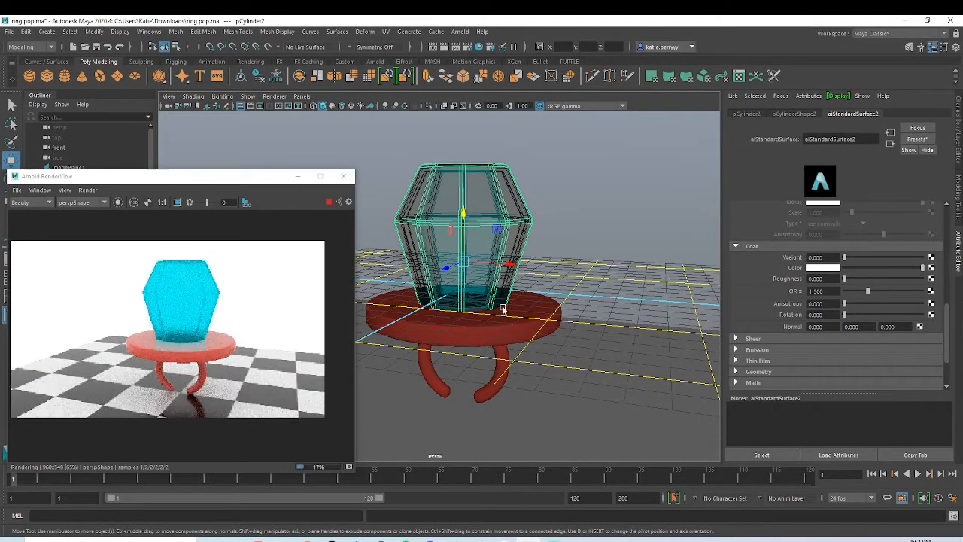
{"action": "key", "text": "ctrl+z"}
Step: Lower the gem material's specular roughness to about 0.02 and its diffuse roughness to about 0.05
{"action": "scroll", "coordinate": [873, 329], "scroll_direction": "up", "scroll_amount": 3}
{"action": "scroll", "coordinate": [874, 328], "scroll_direction": "up", "scroll_amount": 5}
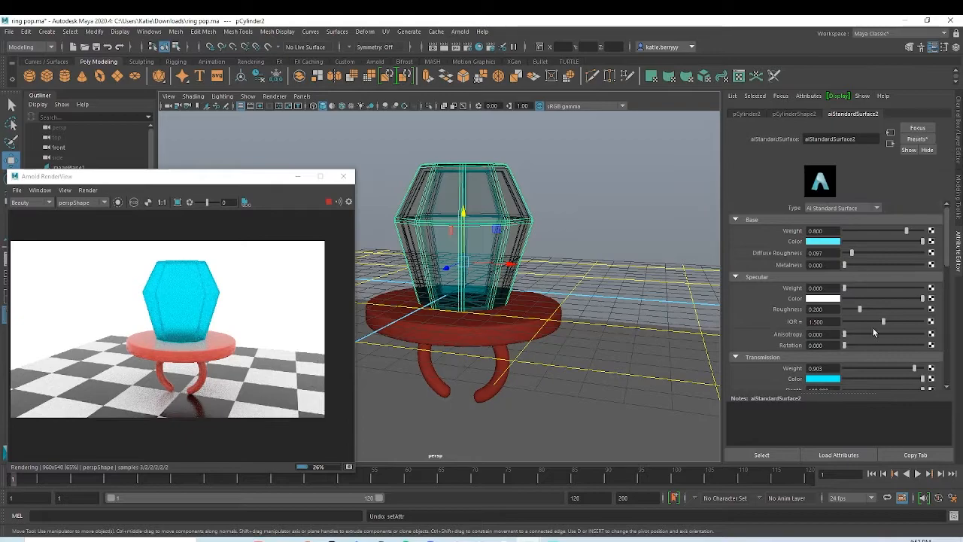
{"action": "left_click_drag", "start_coordinate": [858, 310], "coordinate": [800, 311]}
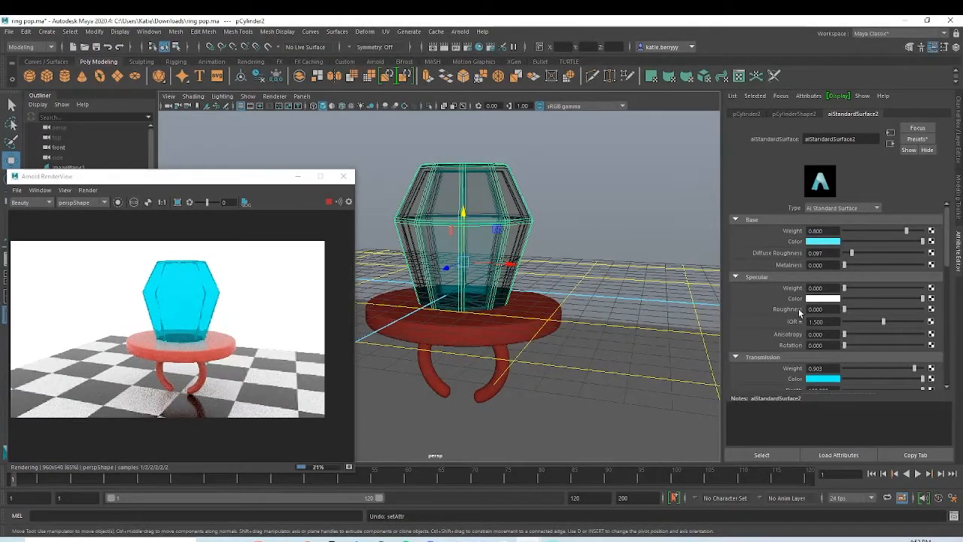
{"action": "left_click_drag", "start_coordinate": [844, 309], "coordinate": [846, 311]}
{"action": "left_click", "coordinate": [845, 310]}
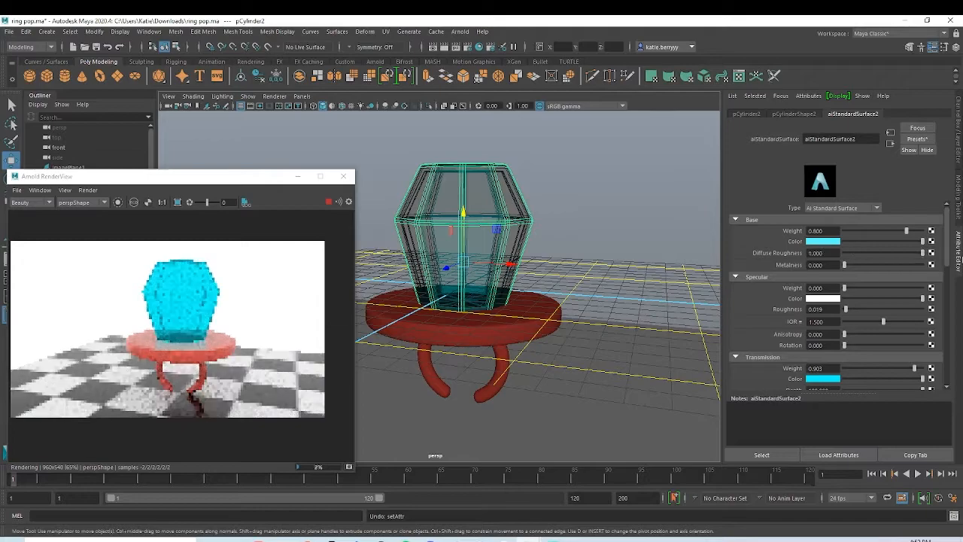
{"action": "left_click_drag", "start_coordinate": [867, 253], "coordinate": [915, 253]}
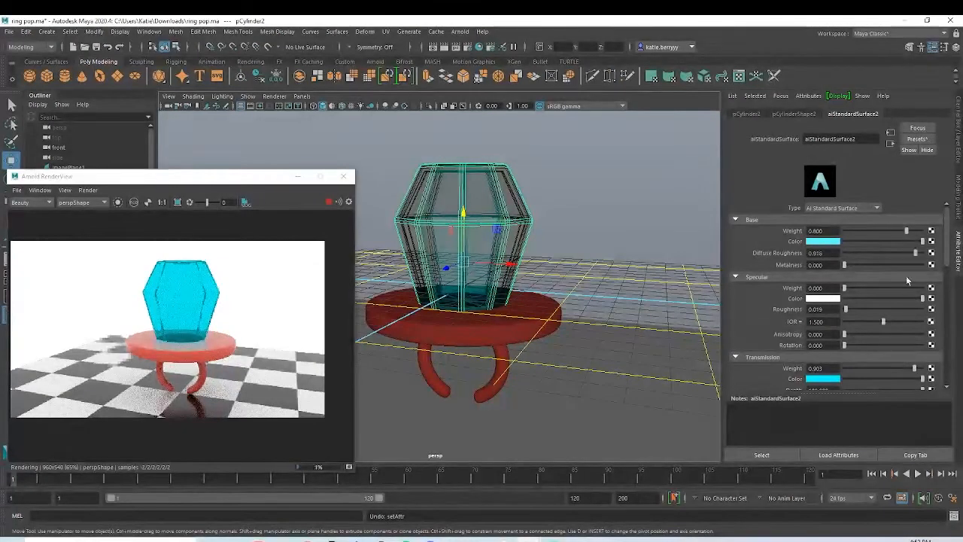
{"action": "left_click", "coordinate": [848, 253]}
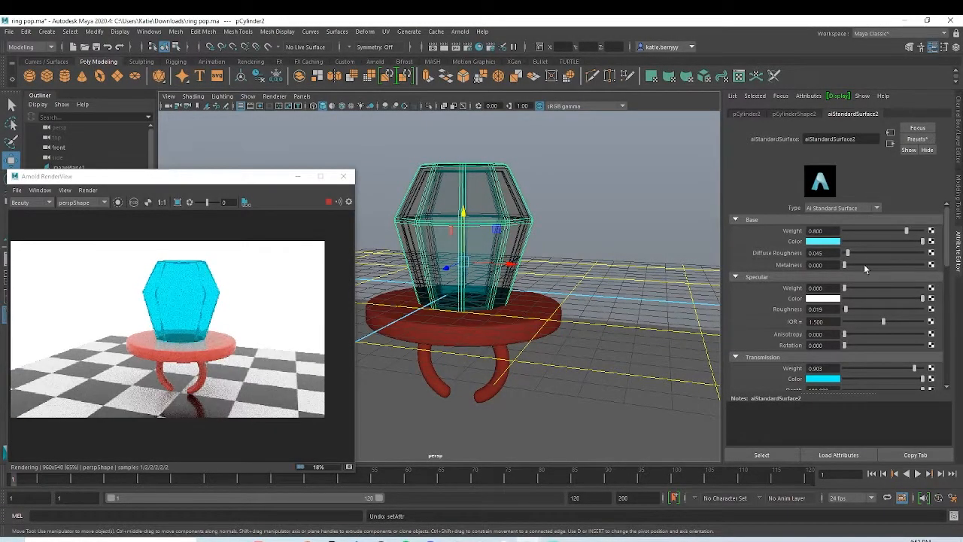
Step: Try a metalness of 1 on the gem's material and return it to 0
{"action": "left_click_drag", "start_coordinate": [866, 266], "coordinate": [960, 277]}
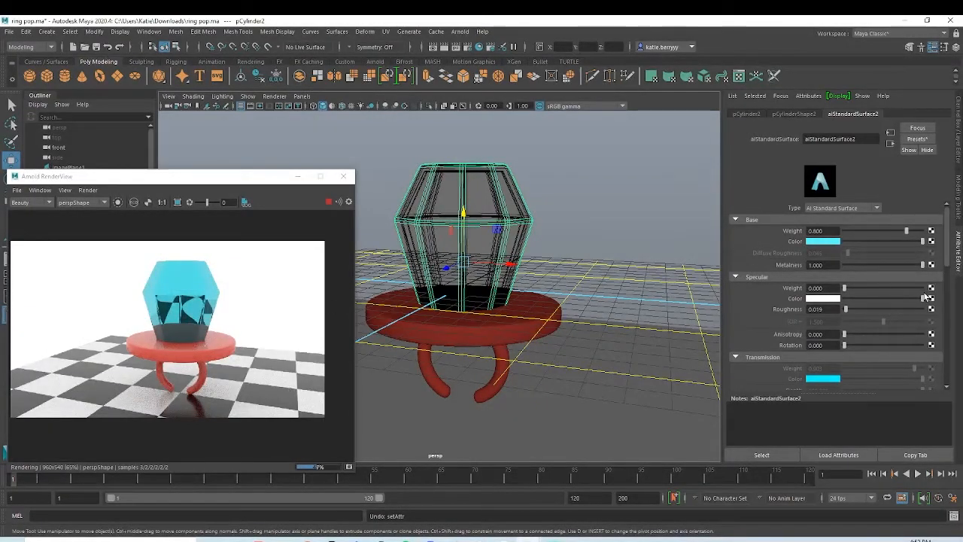
{"action": "left_click_drag", "start_coordinate": [912, 264], "coordinate": [807, 270]}
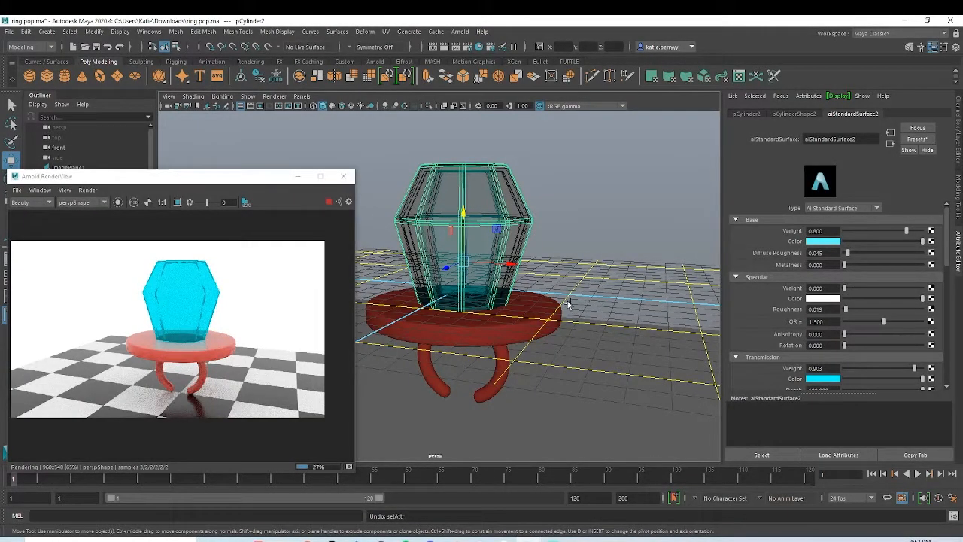
Step: Select the disc's top faces around and beneath the gem and inset them with an extrude offset of about 3.38
{"action": "scroll", "coordinate": [580, 295], "scroll_direction": "up", "scroll_amount": 2}
{"action": "scroll", "coordinate": [518, 359], "scroll_direction": "up", "scroll_amount": 5}
{"action": "left_click_drag", "start_coordinate": [517, 359], "coordinate": [510, 320], "text": "alt"}
{"action": "key", "text": "r"}
{"action": "left_click_drag", "start_coordinate": [505, 190], "coordinate": [505, 197]}
{"action": "left_click_drag", "start_coordinate": [506, 209], "coordinate": [513, 261], "text": "alt"}
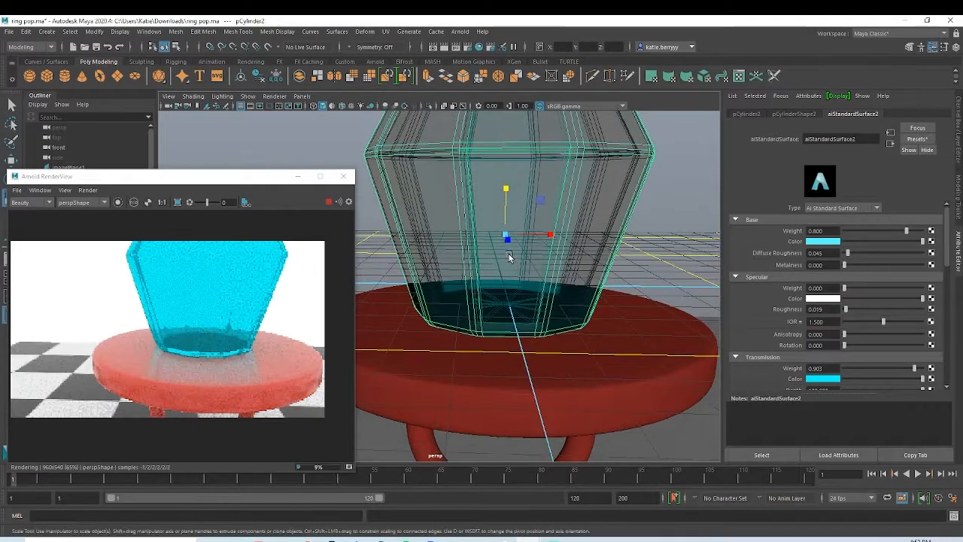
{"action": "left_click_drag", "start_coordinate": [591, 299], "coordinate": [592, 308], "text": "alt"}
{"action": "left_click", "coordinate": [523, 354]}
{"action": "left_click_drag", "start_coordinate": [543, 344], "coordinate": [547, 358], "text": "alt"}
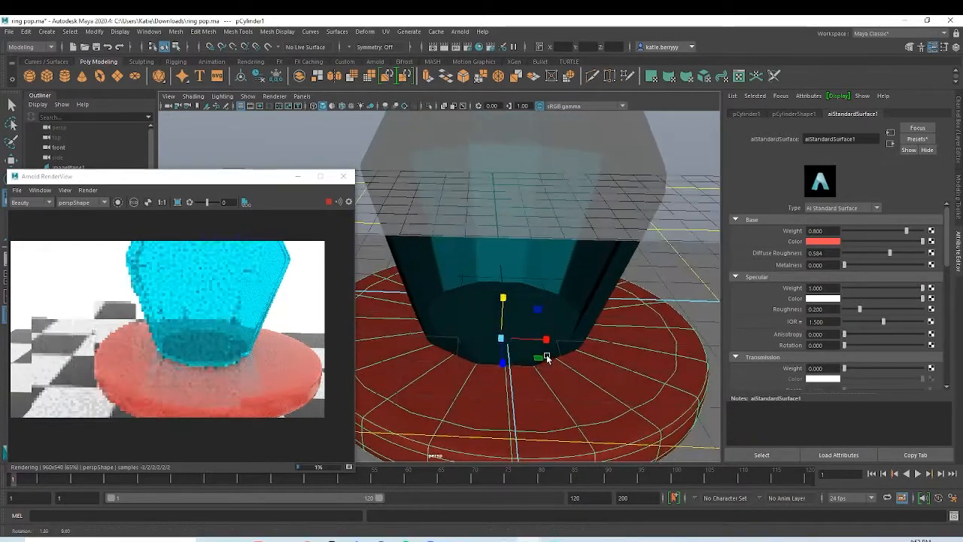
{"action": "right_click_drag", "start_coordinate": [625, 285], "coordinate": [626, 313]}
{"action": "mouse_move", "coordinate": [632, 336]}
{"action": "left_mouse_down"}
{"action": "mouse_move", "coordinate": [585, 372]}
{"action": "mouse_move", "coordinate": [441, 323]}
{"action": "mouse_move", "coordinate": [549, 291]}
{"action": "mouse_move", "coordinate": [597, 313]}
{"action": "left_mouse_up"}
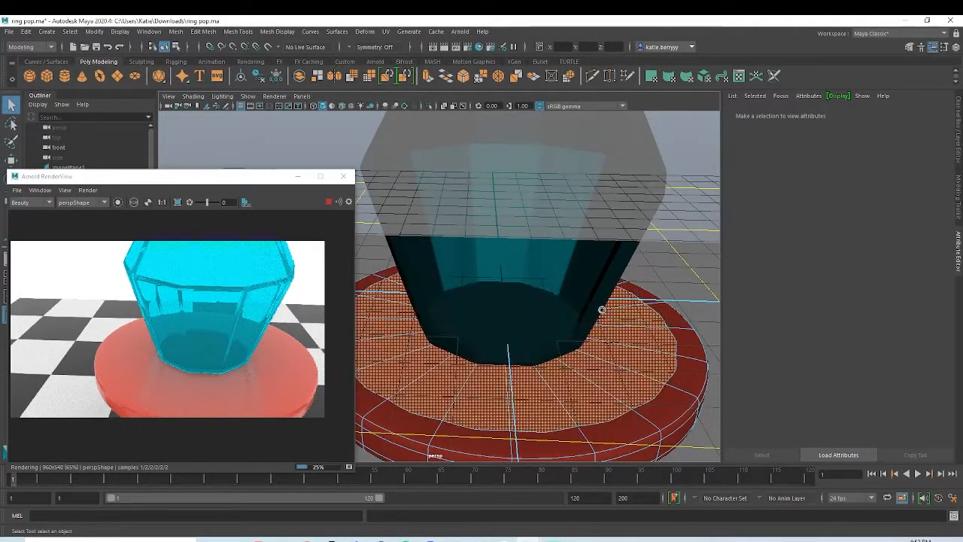
{"action": "key", "text": "ctrl+e"}
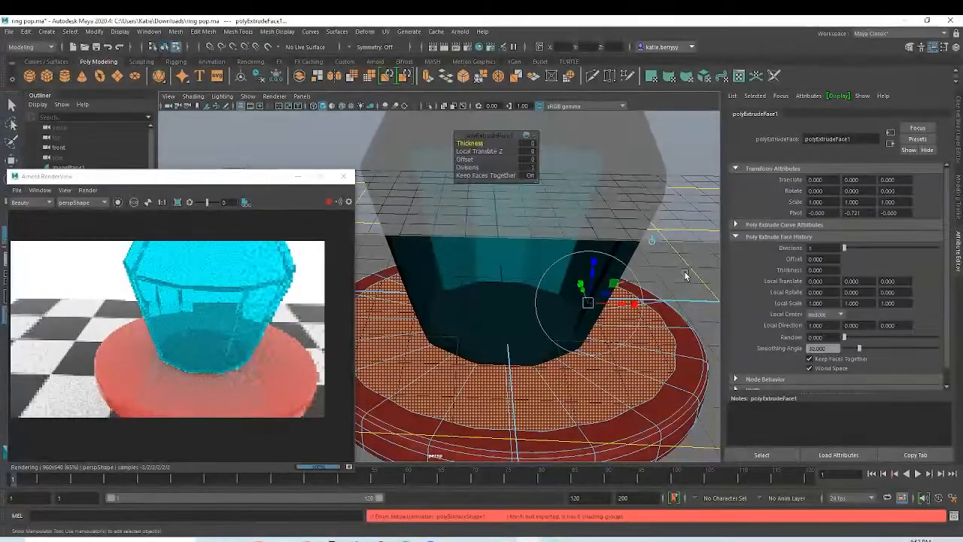
{"action": "key", "text": "ctrl+z"}
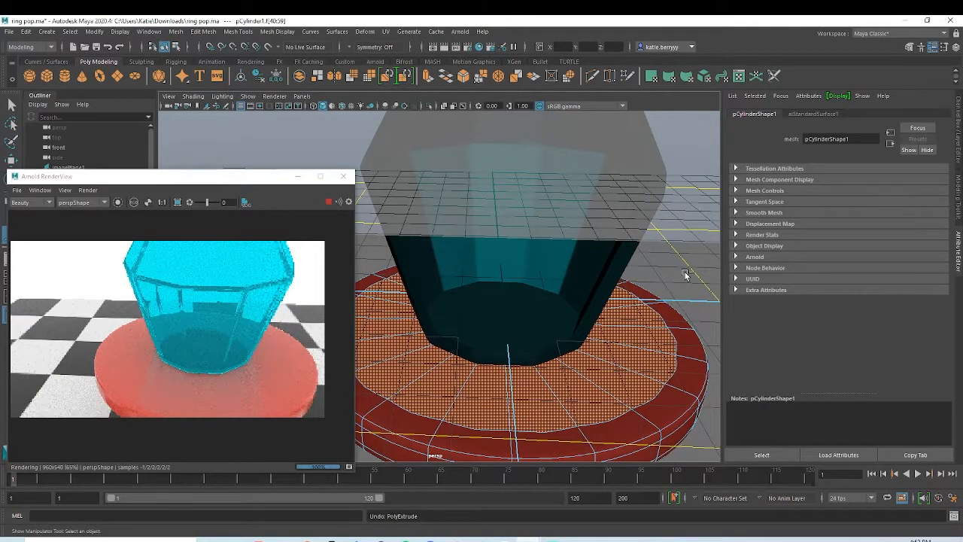
{"action": "key", "text": "ctrl+e"}
{"action": "left_click_drag", "start_coordinate": [485, 161], "coordinate": [638, 173]}
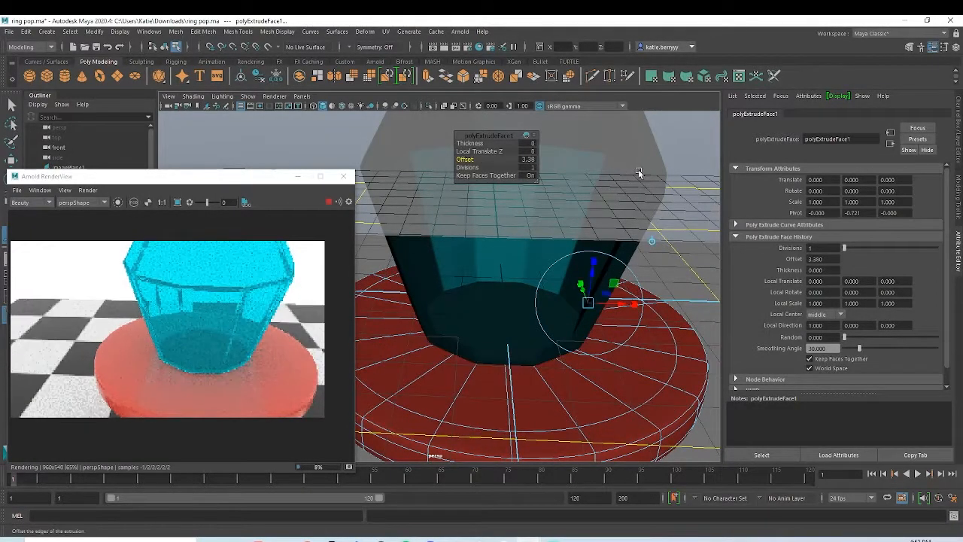
Step: Extrude the inset disc faces up into the gem with a thickness of about 1.62
{"action": "key", "text": "ctrl+e"}
{"action": "left_click_drag", "start_coordinate": [527, 143], "coordinate": [549, 143]}
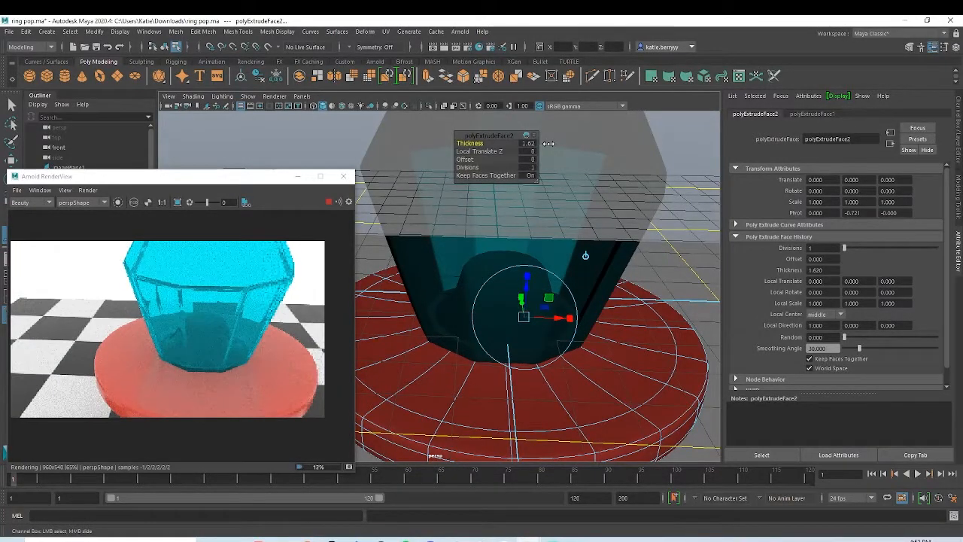
{"action": "right_click_drag", "start_coordinate": [679, 289], "coordinate": [582, 298], "text": "alt"}
{"action": "left_click_drag", "start_coordinate": [582, 324], "coordinate": [570, 303], "text": "alt"}
{"action": "right_click_drag", "start_coordinate": [570, 303], "coordinate": [579, 329], "text": "alt"}
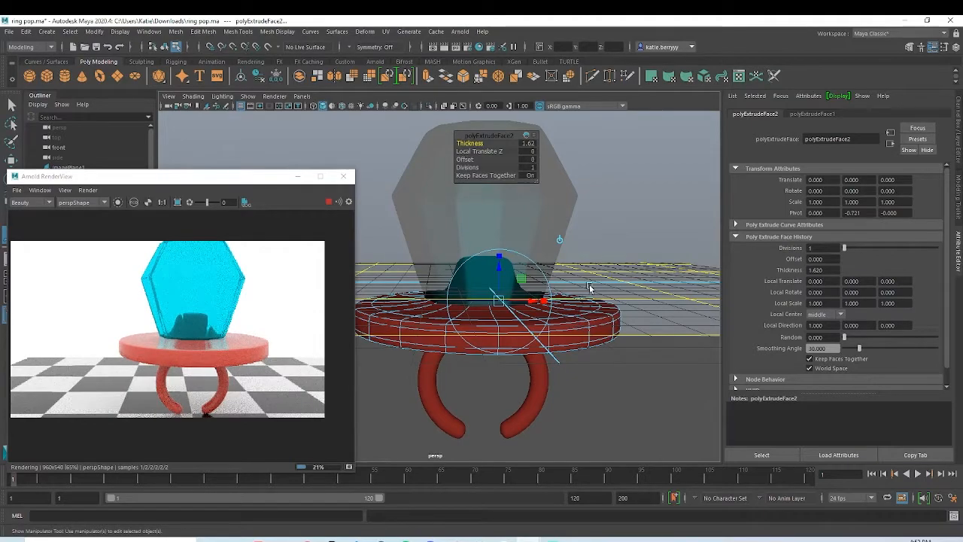
Step: Bevel the top edge loop of the raised post inside the gem with a fraction of 0.12 and 2 segments
{"action": "scroll", "coordinate": [474, 273], "scroll_direction": "up", "scroll_amount": 6}
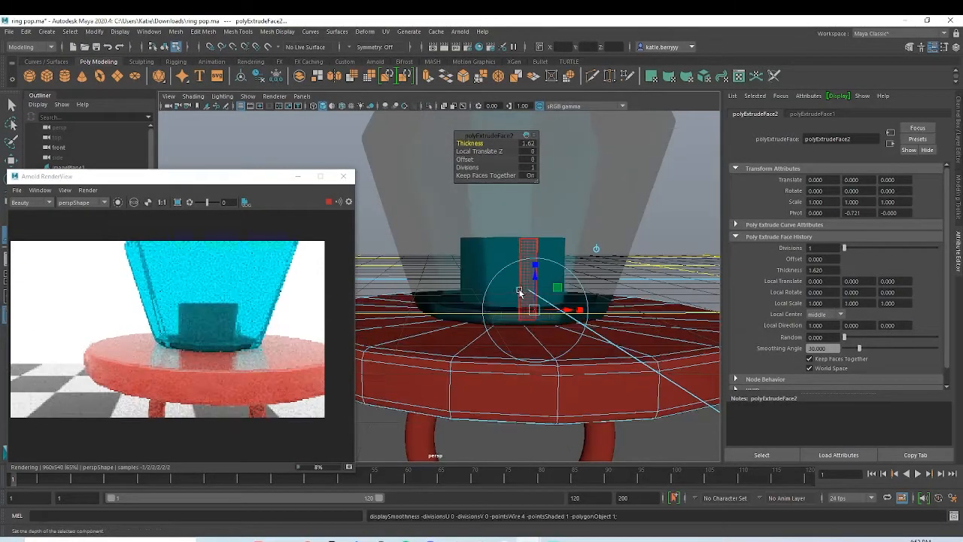
{"action": "scroll", "coordinate": [479, 279], "scroll_direction": "up", "scroll_amount": 2}
{"action": "right_click_drag", "start_coordinate": [544, 238], "coordinate": [550, 215]}
{"action": "middle_click_drag", "start_coordinate": [544, 261], "coordinate": [508, 280], "text": "alt"}
{"action": "right_click_drag", "start_coordinate": [509, 280], "coordinate": [532, 232], "text": "alt"}
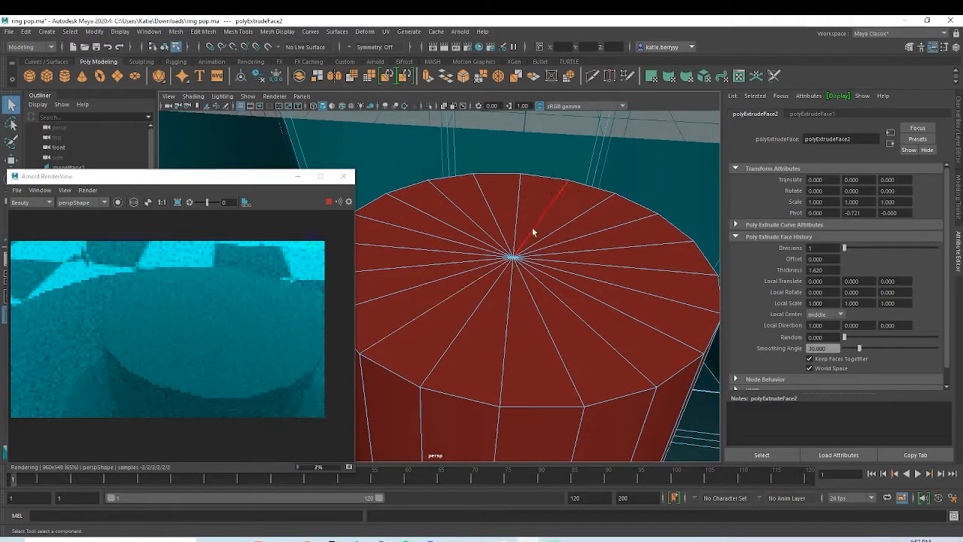
{"action": "double_click", "coordinate": [551, 179]}
{"action": "mouse_move", "coordinate": [559, 321]}
{"action": "left_mouse_down", "text": "alt"}
{"action": "mouse_move", "coordinate": [558, 239]}
{"action": "mouse_move", "coordinate": [572, 312]}
{"action": "mouse_move", "coordinate": [553, 332]}
{"action": "left_mouse_up", "text": "alt"}
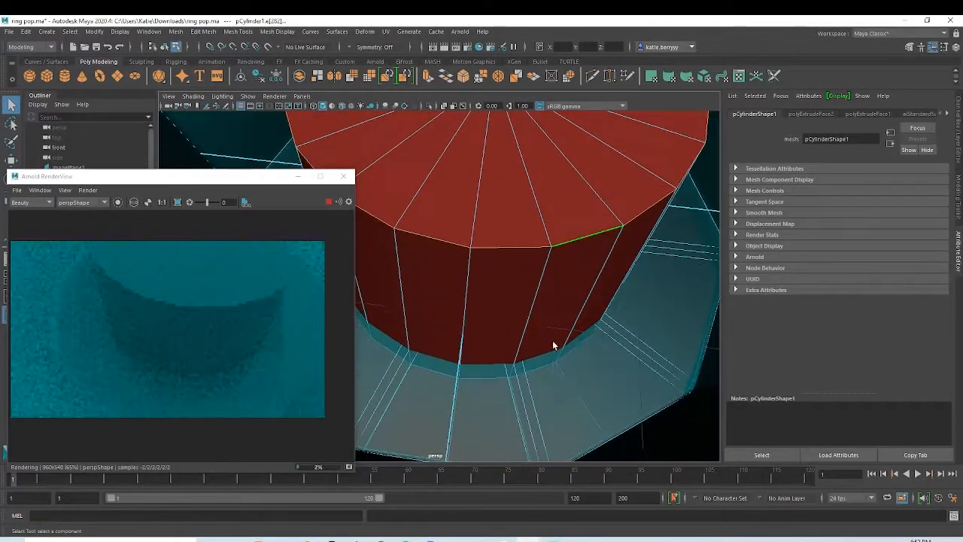
{"action": "left_click_drag", "start_coordinate": [499, 389], "coordinate": [469, 356], "text": "alt"}
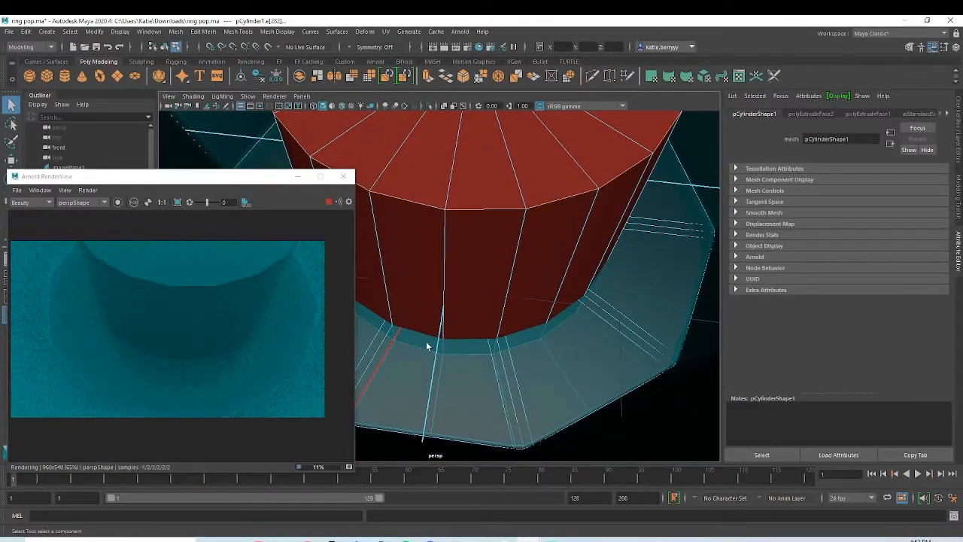
{"action": "right_click_drag", "start_coordinate": [418, 303], "coordinate": [535, 293], "text": "alt"}
{"action": "left_click", "coordinate": [557, 308], "text": "shift"}
{"action": "left_click_drag", "start_coordinate": [557, 307], "coordinate": [518, 290], "text": "alt"}
{"action": "right_click_drag", "start_coordinate": [517, 289], "coordinate": [490, 266], "text": "alt"}
{"action": "key", "text": "ctrl+b"}
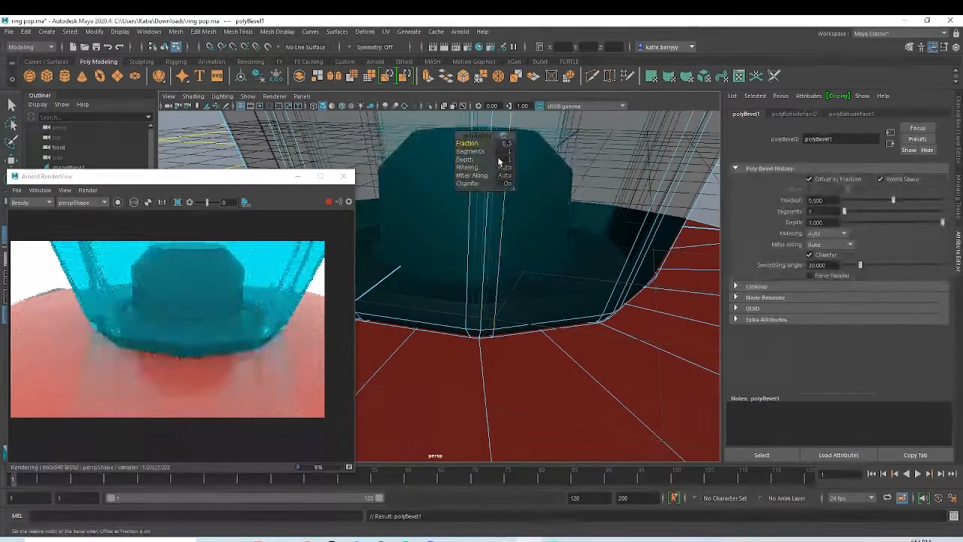
{"action": "left_click_drag", "start_coordinate": [506, 156], "coordinate": [454, 143]}
{"action": "right_click_drag", "start_coordinate": [563, 188], "coordinate": [444, 214], "text": "alt"}
{"action": "right_click_drag", "start_coordinate": [576, 221], "coordinate": [423, 257], "text": "alt"}
{"action": "middle_click_drag", "start_coordinate": [504, 260], "coordinate": [546, 312], "text": "alt"}
{"action": "left_click_drag", "start_coordinate": [546, 312], "coordinate": [536, 297], "text": "alt"}
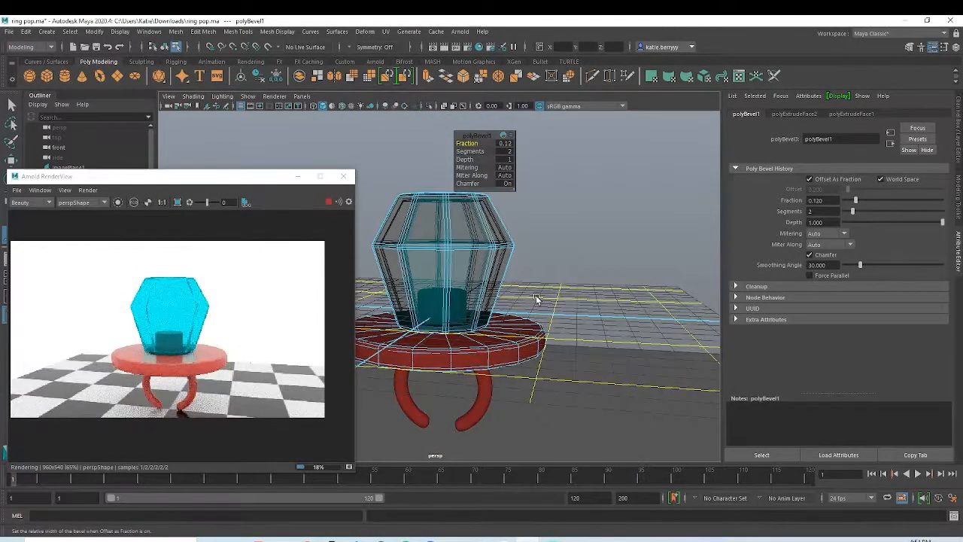
{"action": "right_click_drag", "start_coordinate": [513, 311], "coordinate": [561, 314], "text": "alt"}
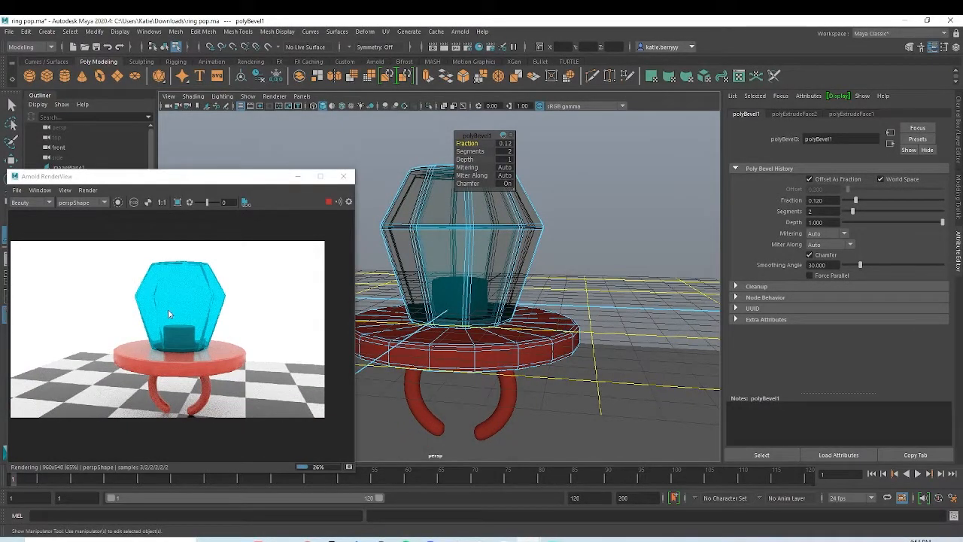
{"action": "scroll", "coordinate": [265, 310], "scroll_direction": "down", "scroll_amount": 1}
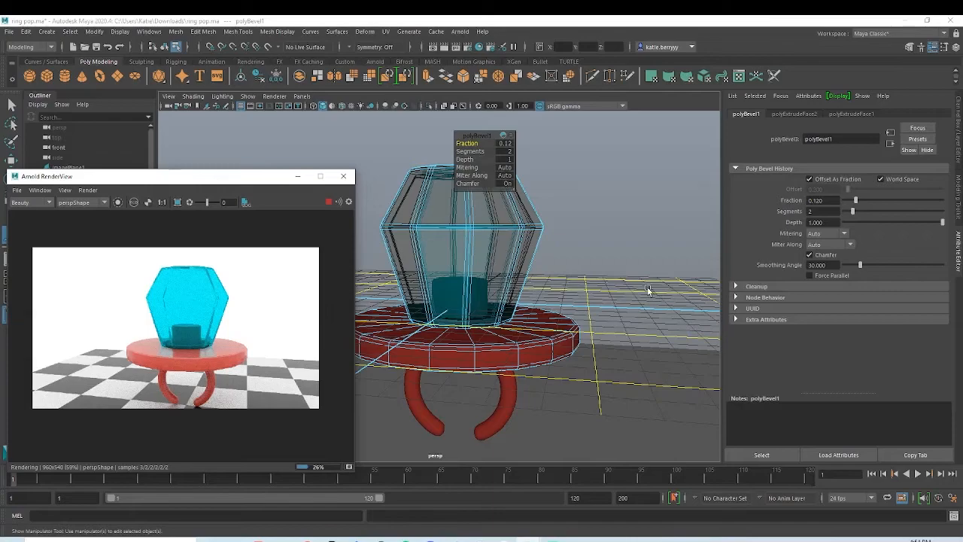